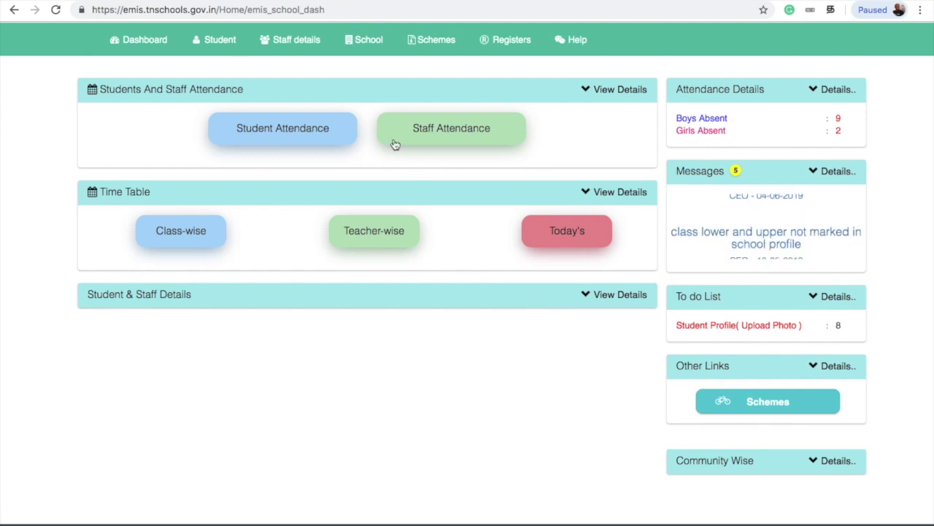
- Open the TimeTable Marking Status report and review the assigned classes and periods for each class section
{"action": "mouse_move", "coordinate": [369, 41]}
{"action": "mouse_move", "coordinate": [393, 119]}
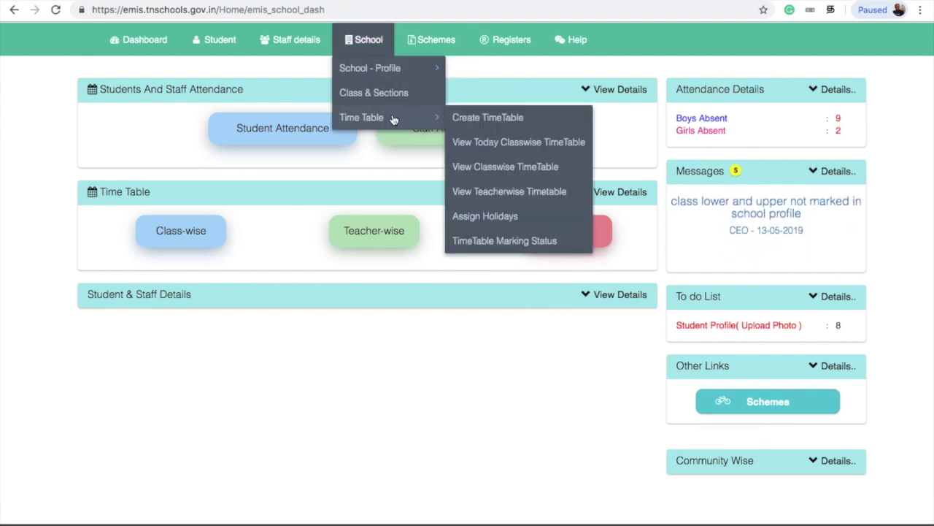
{"action": "left_click", "coordinate": [558, 247]}
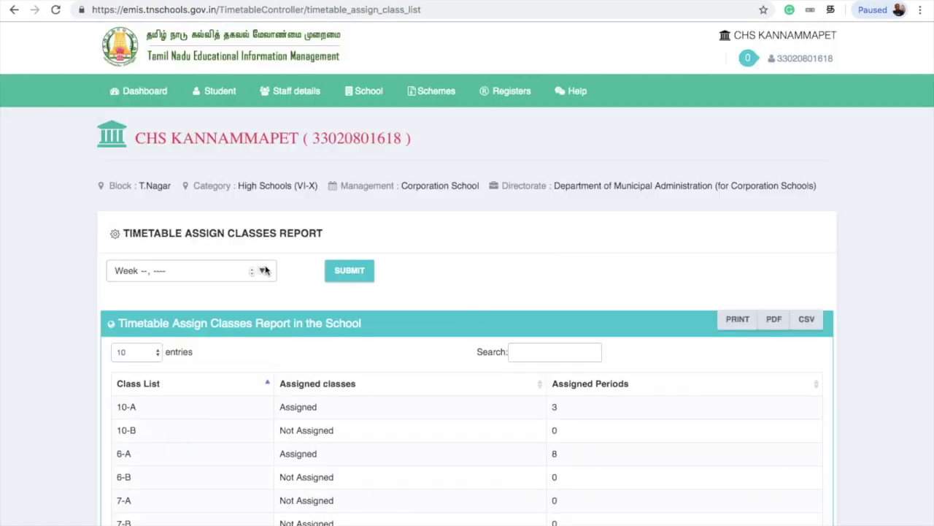
{"action": "scroll", "coordinate": [330, 370], "scroll_direction": "down", "scroll_amount": 3}
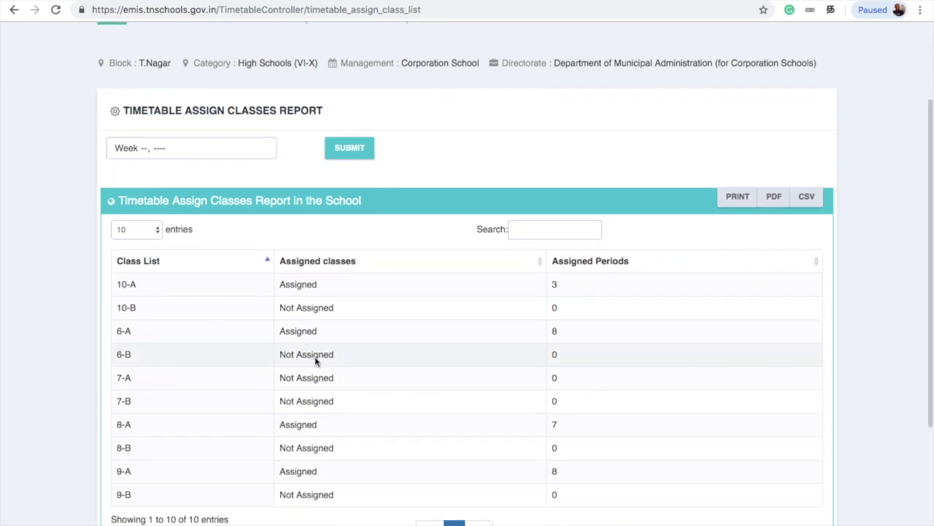
{"action": "scroll", "coordinate": [409, 380], "scroll_direction": "down", "scroll_amount": 1}
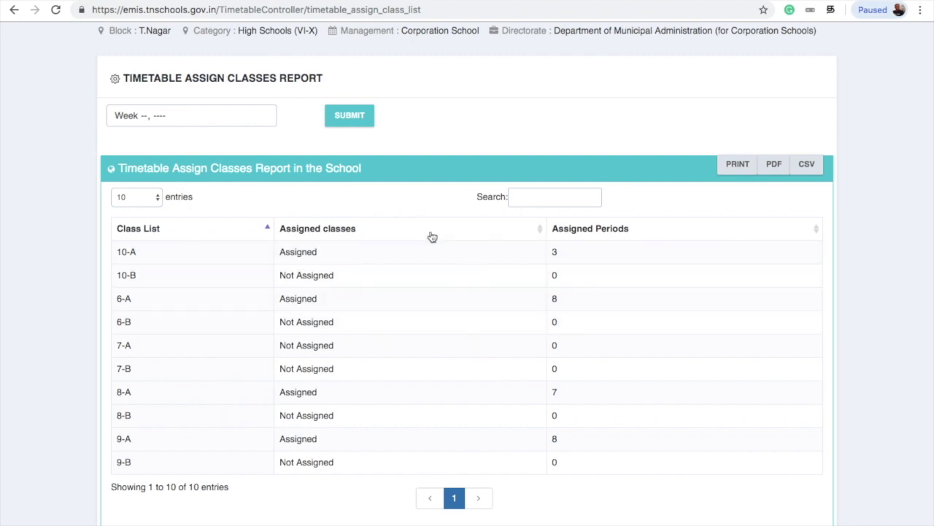
{"action": "scroll", "coordinate": [430, 236], "scroll_direction": "up", "scroll_amount": 4}
- Return to the dashboard, open Staff Attendance and review the attendance status and reasons of the listed teachers
{"action": "left_click", "coordinate": [130, 75]}
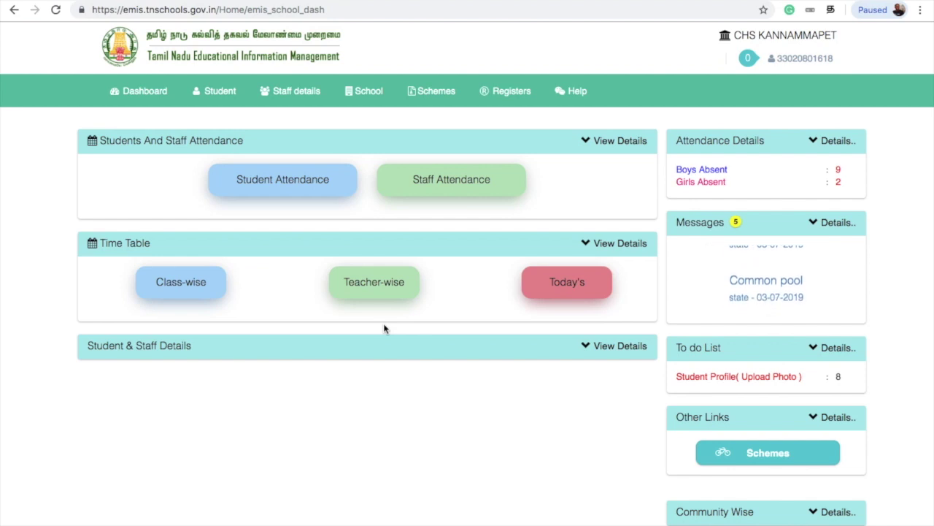
{"action": "left_click", "coordinate": [437, 192]}
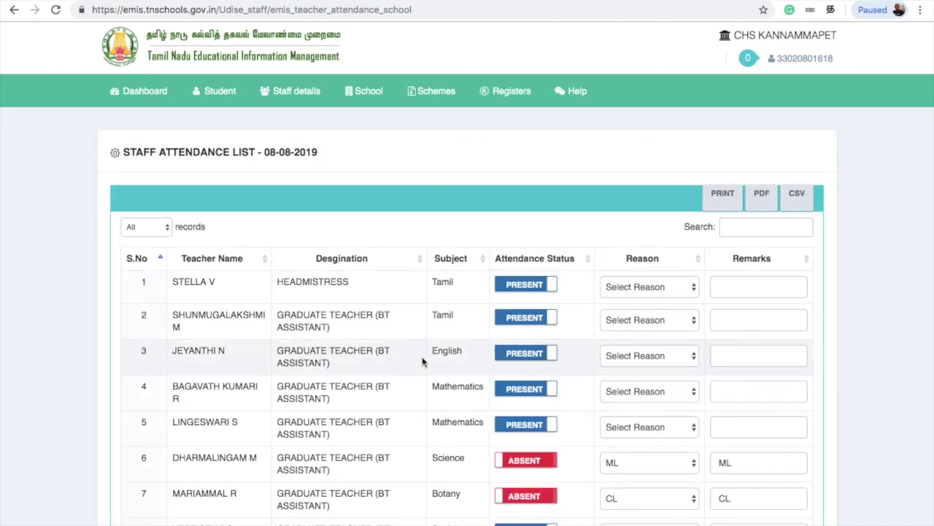
{"action": "scroll", "coordinate": [423, 361], "scroll_direction": "down", "scroll_amount": 3}
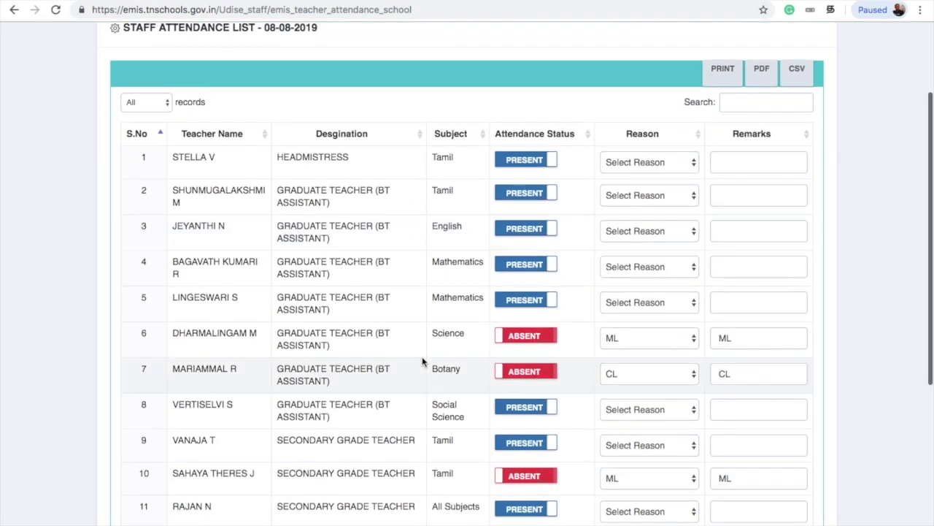
{"action": "scroll", "coordinate": [422, 350], "scroll_direction": "down", "scroll_amount": 1}
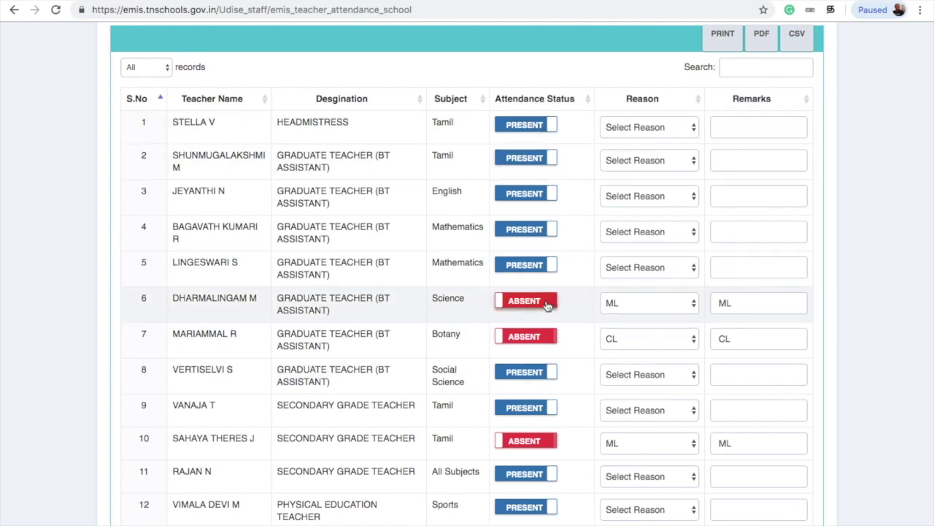
- Try to submit the staff attendance with the teacher in row 5 marked absent and no absence reason chosen
{"action": "left_click", "coordinate": [541, 267]}
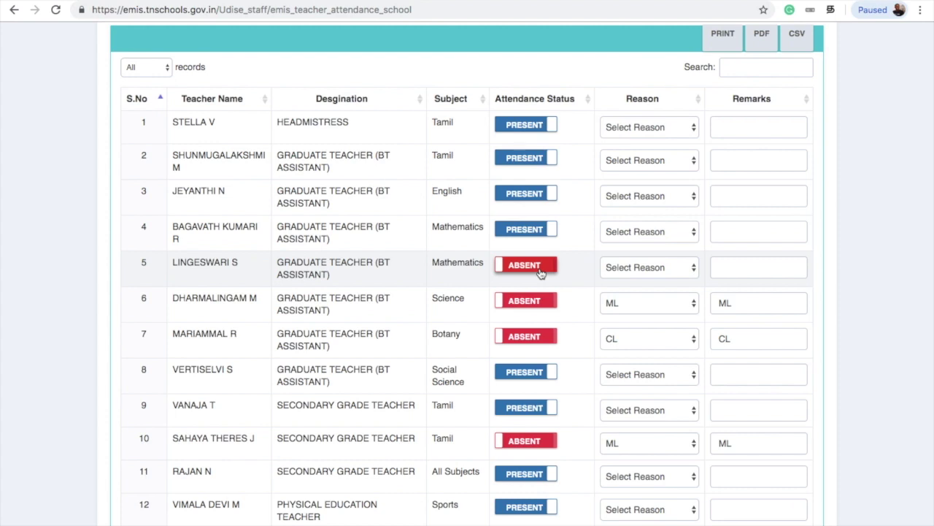
{"action": "left_click", "coordinate": [643, 268]}
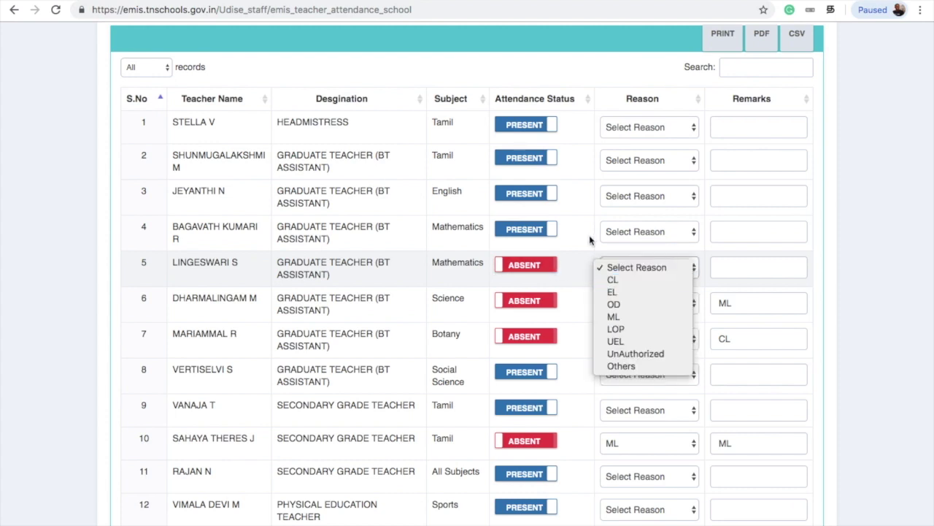
{"action": "left_click", "coordinate": [613, 387]}
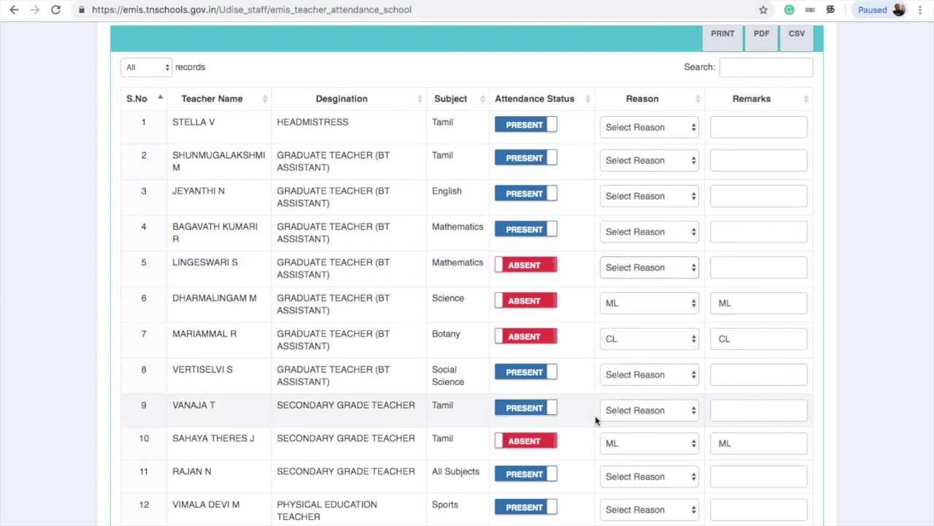
{"action": "scroll", "coordinate": [599, 417], "scroll_direction": "down", "scroll_amount": 5}
{"action": "left_click", "coordinate": [677, 350]}
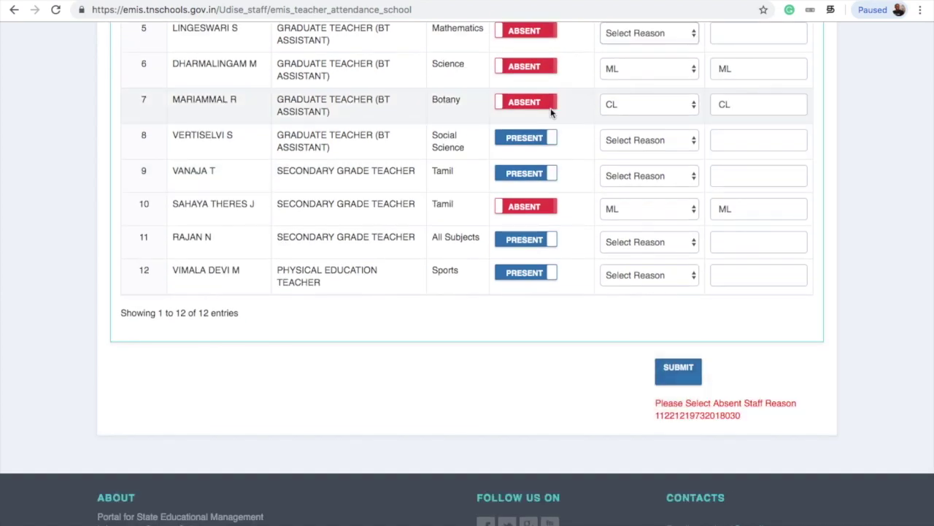
- Go back to the dashboard and open the class-by-class Student Attendance report
{"action": "scroll", "coordinate": [532, 124], "scroll_direction": "up", "scroll_amount": 6}
{"action": "scroll", "coordinate": [531, 125], "scroll_direction": "up", "scroll_amount": 1}
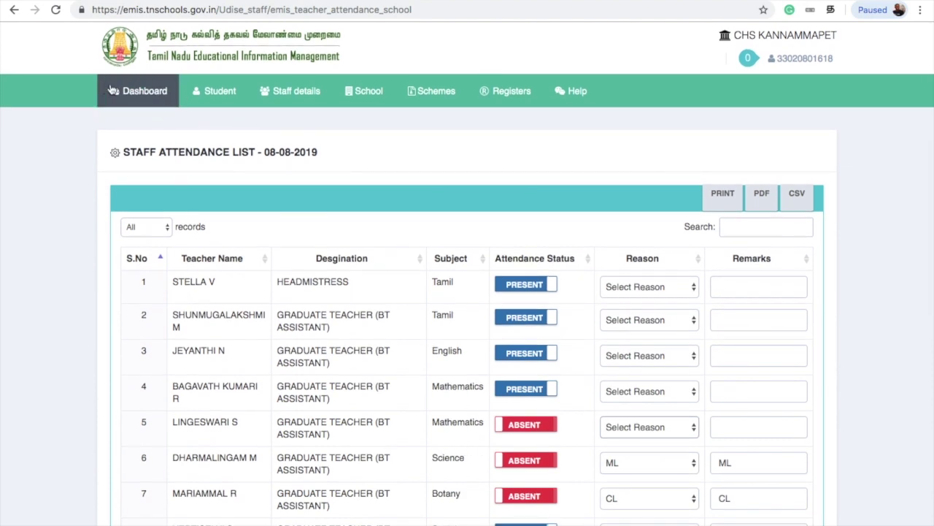
{"action": "left_click", "coordinate": [128, 91]}
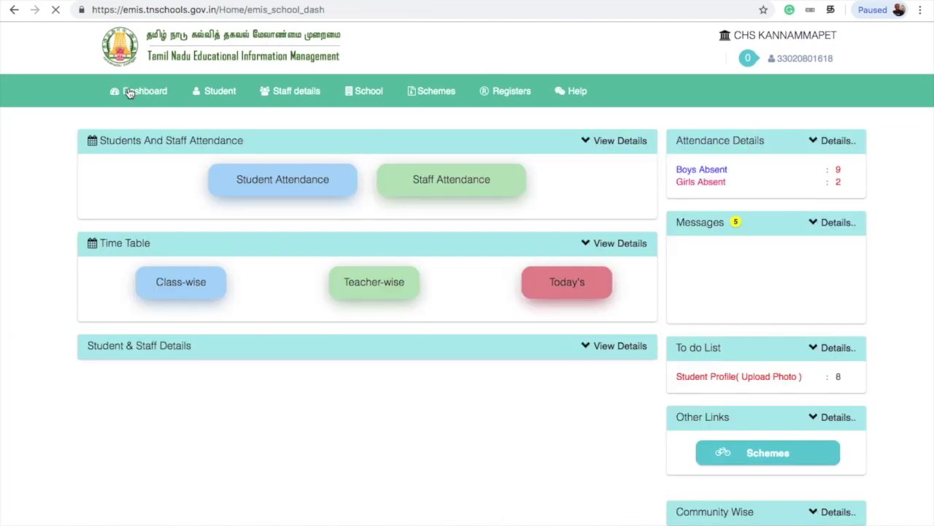
{"action": "left_click", "coordinate": [302, 182]}
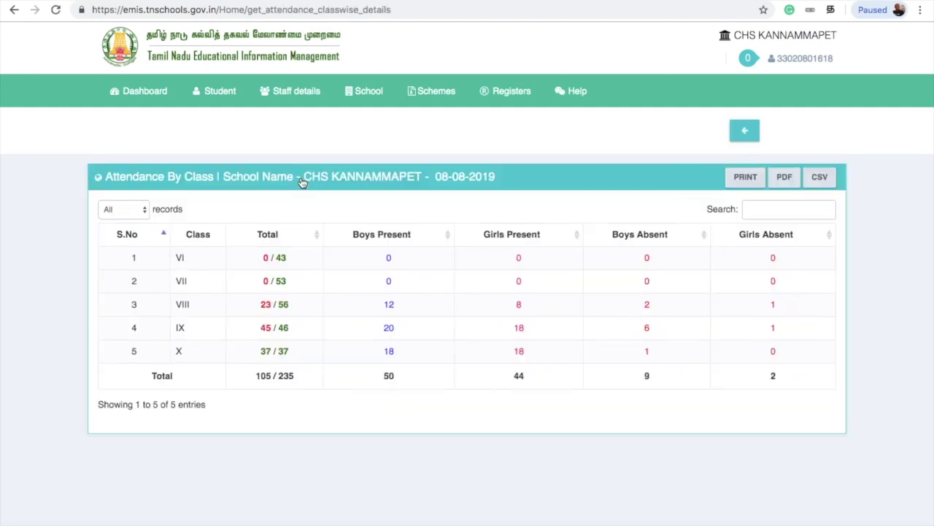
- View the Class-wise weekly timetable from the dashboard, look over the periods for class 6 section A, and go back
{"action": "left_click", "coordinate": [145, 93]}
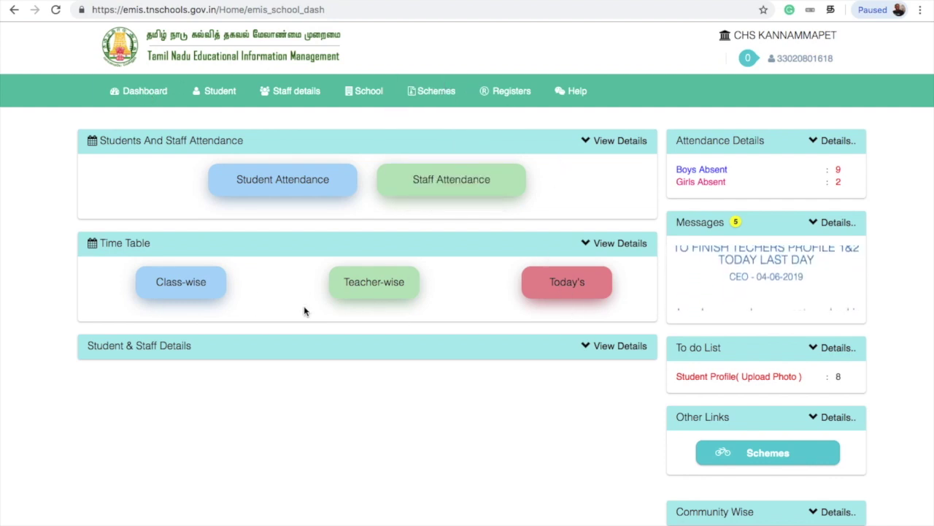
{"action": "left_click", "coordinate": [202, 282]}
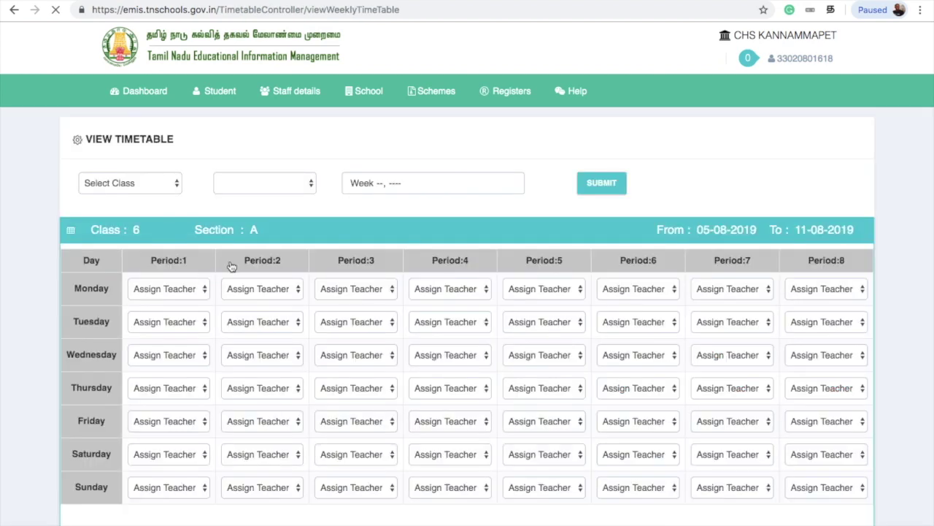
{"action": "scroll", "coordinate": [302, 300], "scroll_direction": "down", "scroll_amount": 4}
{"action": "scroll", "coordinate": [251, 265], "scroll_direction": "up", "scroll_amount": 2}
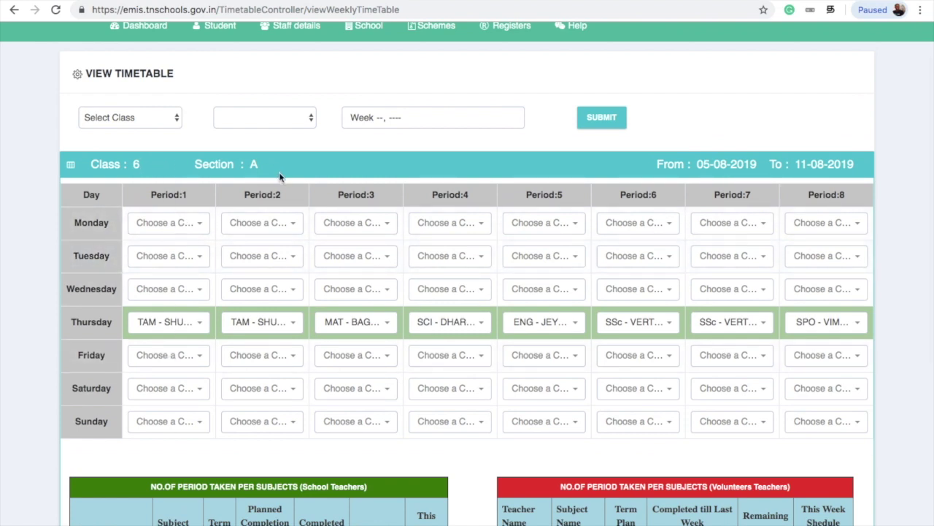
{"action": "scroll", "coordinate": [139, 235], "scroll_direction": "left", "scroll_amount": 5}
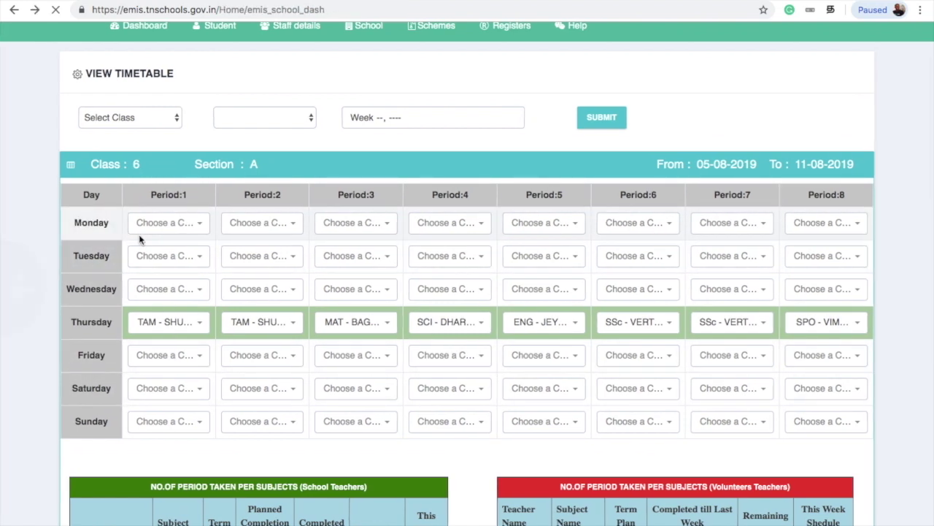
- View the Teacher-wise timetable and its list of selectable teachers, and go back
{"action": "left_click", "coordinate": [365, 281]}
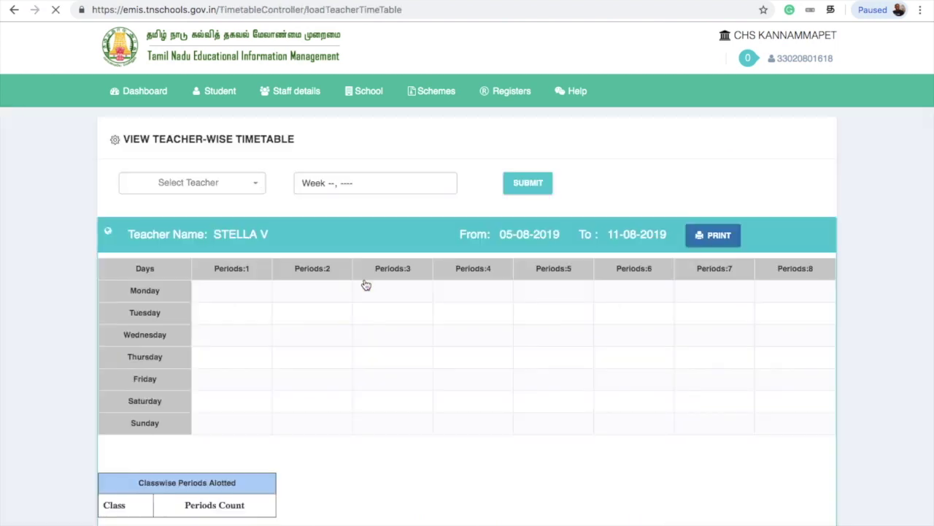
{"action": "left_click", "coordinate": [230, 182]}
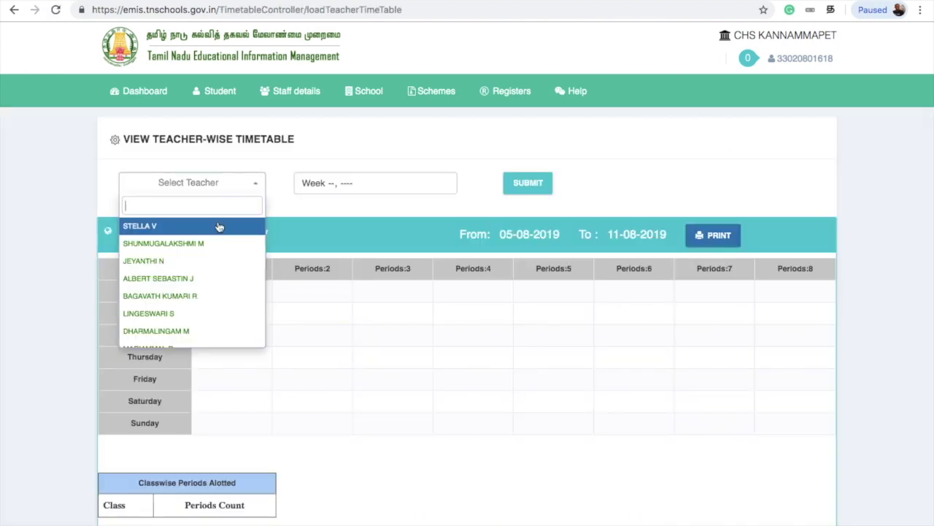
{"action": "left_click", "coordinate": [544, 183]}
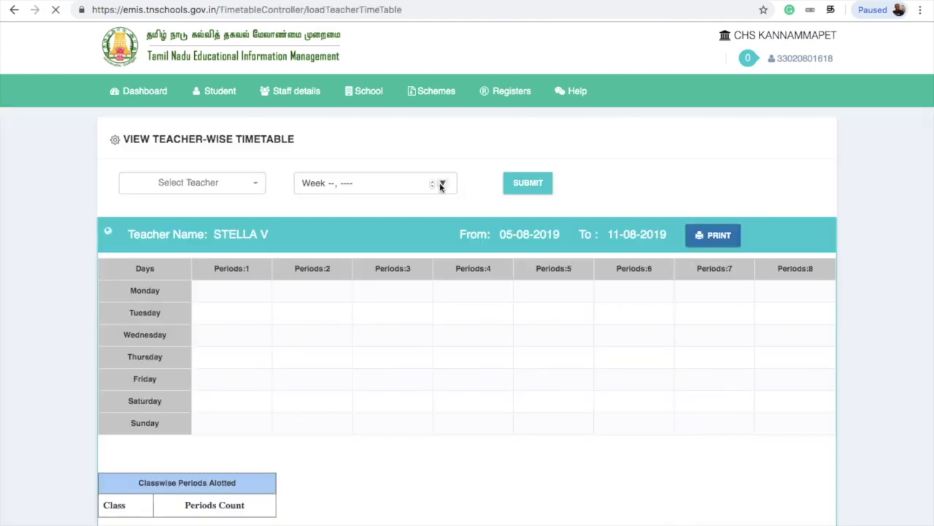
{"action": "scroll", "coordinate": [205, 165], "scroll_direction": "left", "scroll_amount": 5}
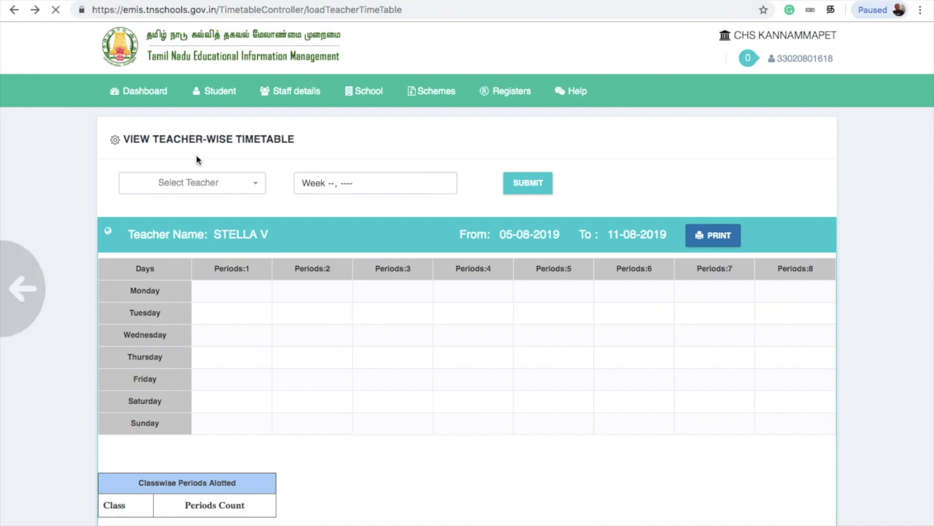
- Open Today's timetable from the dashboard and examine the class-wise periods highlighted in red
{"action": "left_click", "coordinate": [142, 90]}
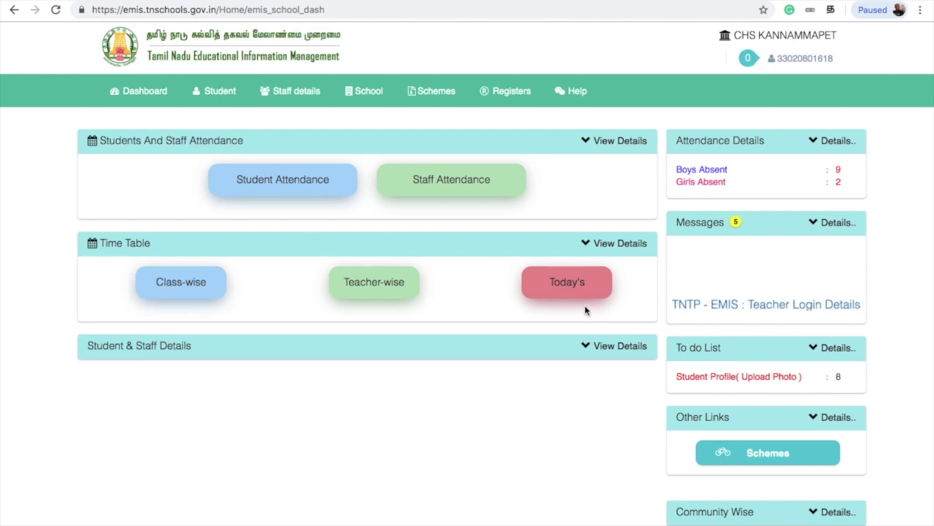
{"action": "scroll", "coordinate": [593, 313], "scroll_direction": "down", "scroll_amount": 1}
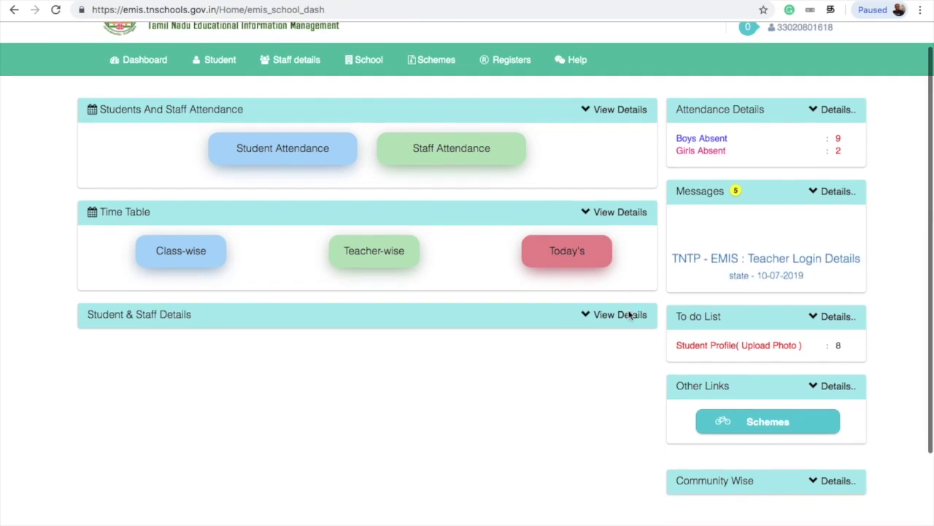
{"action": "left_click", "coordinate": [590, 263]}
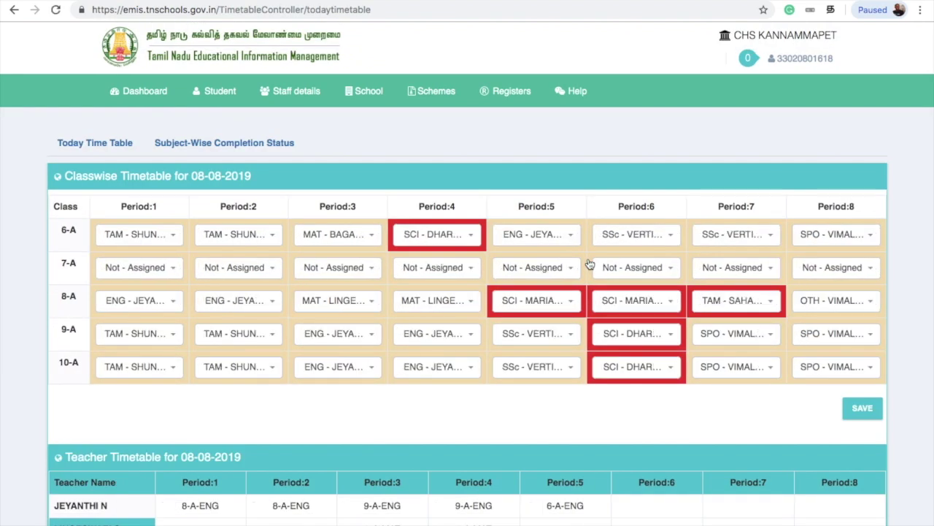
{"action": "scroll", "coordinate": [590, 264], "scroll_direction": "down", "scroll_amount": 1}
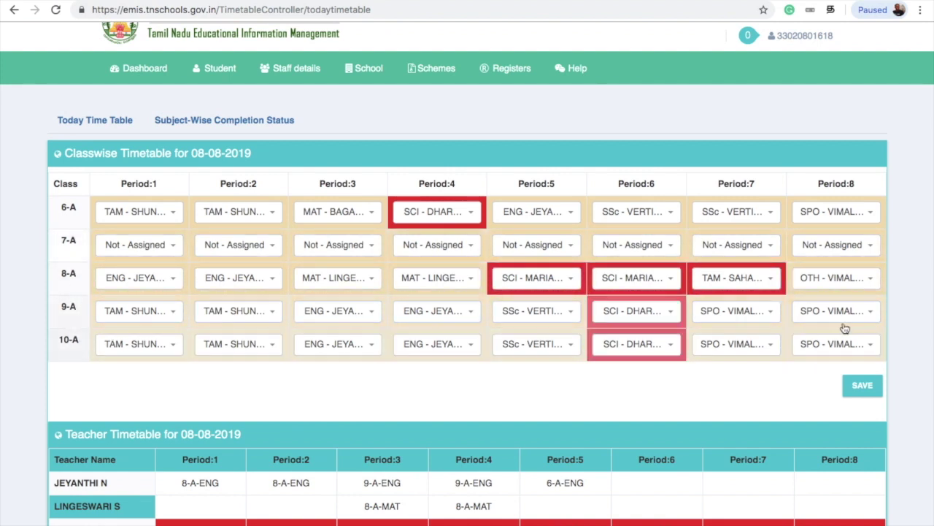
{"action": "scroll", "coordinate": [758, 378], "scroll_direction": "down", "scroll_amount": 1}
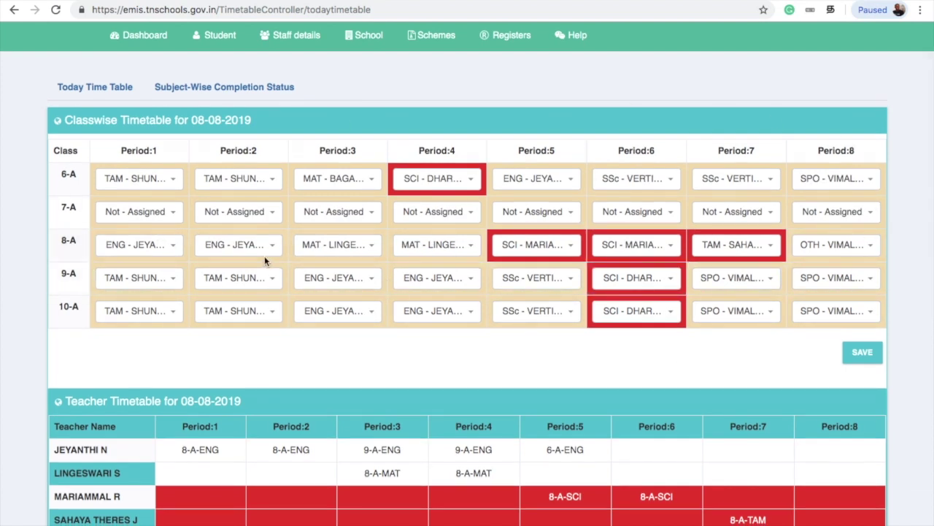
- Compare today's Teacher Timetable with the class-wise timetable to check absent teachers' periods and who is free
{"action": "scroll", "coordinate": [259, 256], "scroll_direction": "down", "scroll_amount": 2}
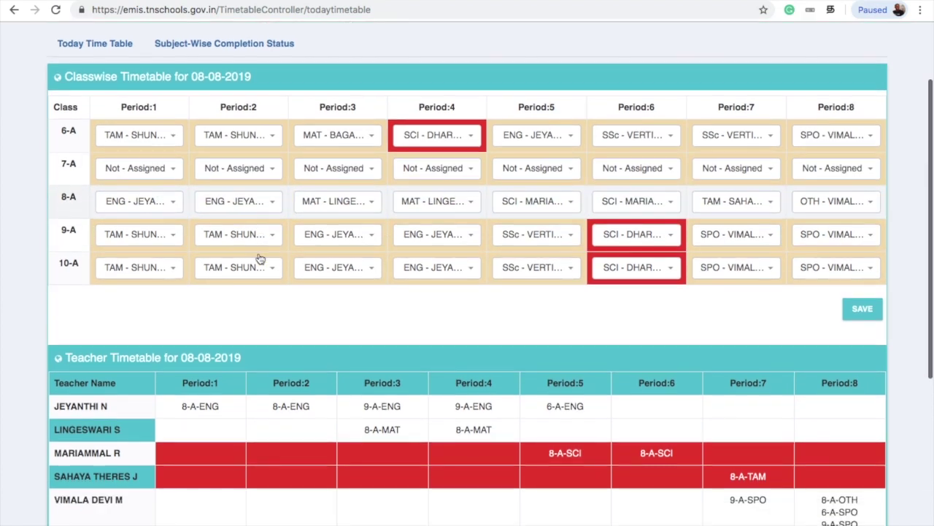
{"action": "scroll", "coordinate": [255, 254], "scroll_direction": "down", "scroll_amount": 3}
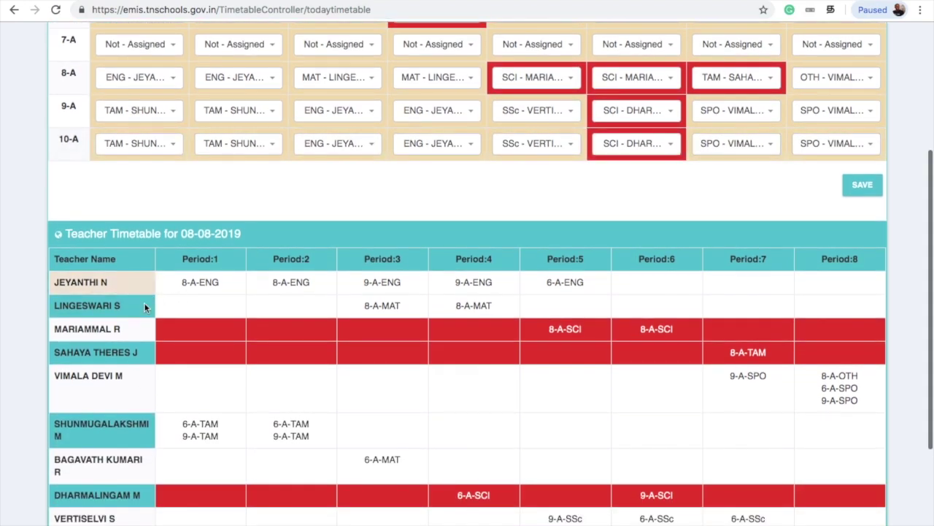
{"action": "scroll", "coordinate": [139, 375], "scroll_direction": "down", "scroll_amount": 3}
{"action": "scroll", "coordinate": [138, 374], "scroll_direction": "up", "scroll_amount": 3}
{"action": "scroll", "coordinate": [138, 374], "scroll_direction": "up", "scroll_amount": 3}
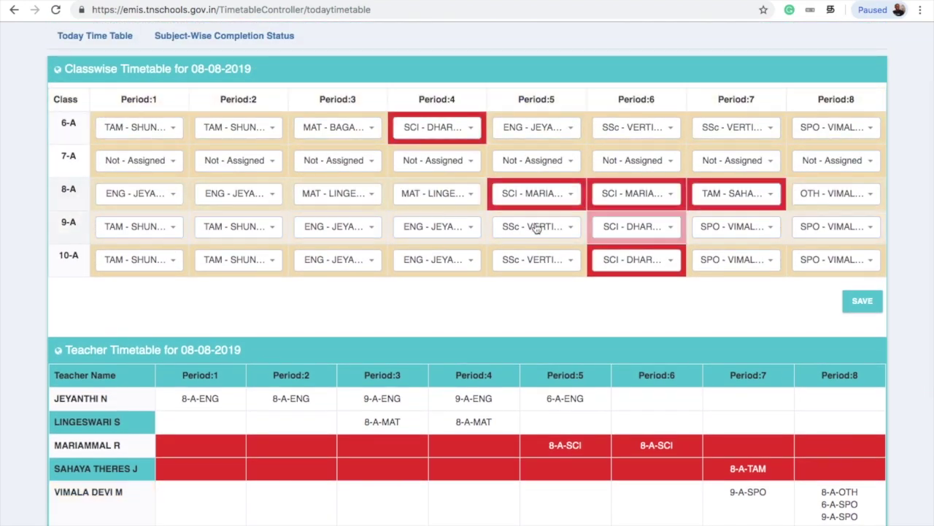
{"action": "scroll", "coordinate": [537, 228], "scroll_direction": "up", "scroll_amount": 1}
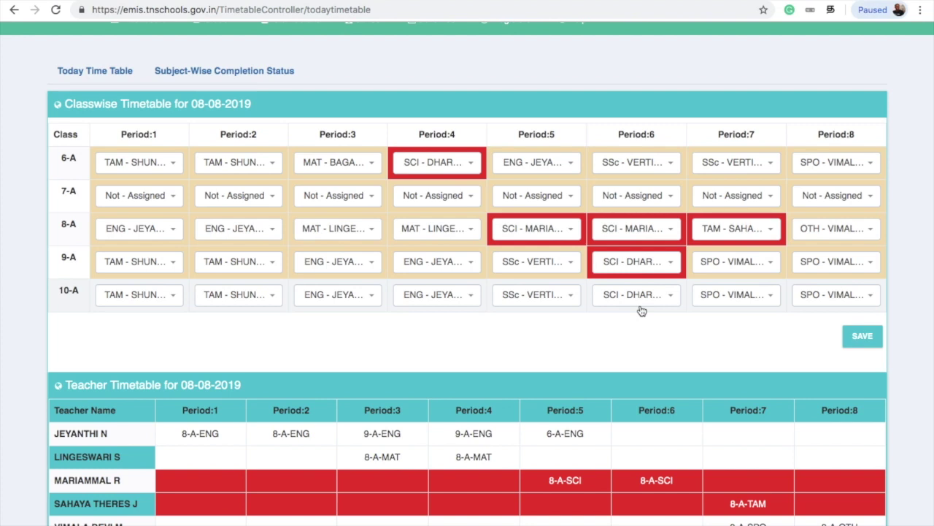
{"action": "scroll", "coordinate": [640, 310], "scroll_direction": "down", "scroll_amount": 5}
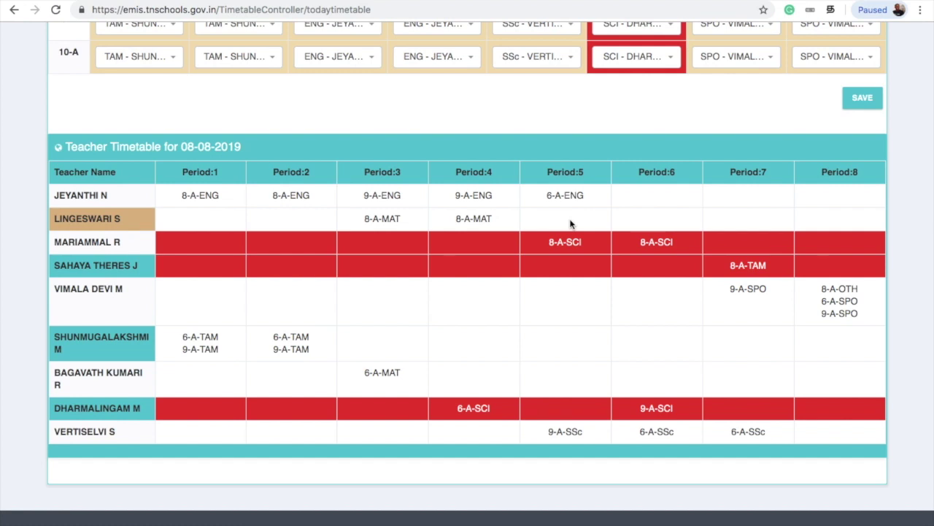
- Reassign class 8-A's period 5 in today's class-wise timetable to the Mathematics (MAT) teacher who is free that period
{"action": "scroll", "coordinate": [570, 223], "scroll_direction": "up", "scroll_amount": 3}
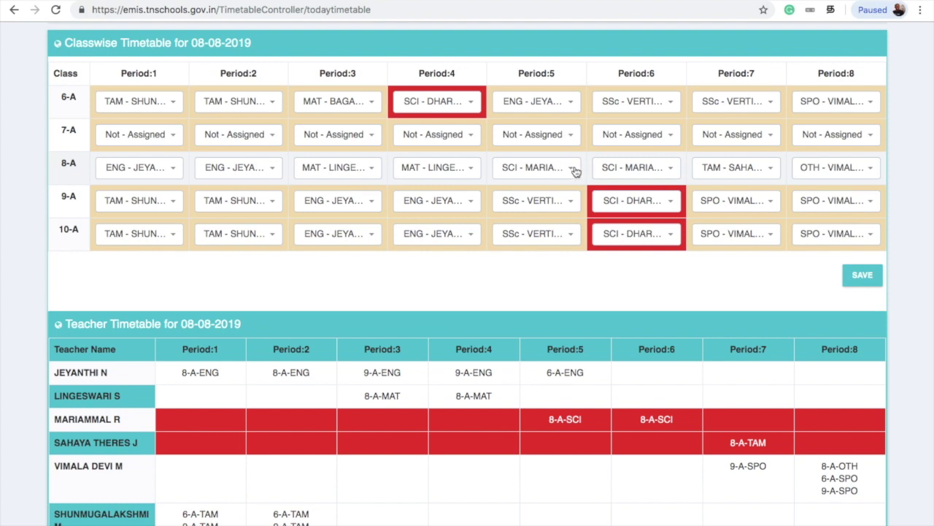
{"action": "left_click", "coordinate": [573, 169]}
{"action": "type", "text": "lin"}
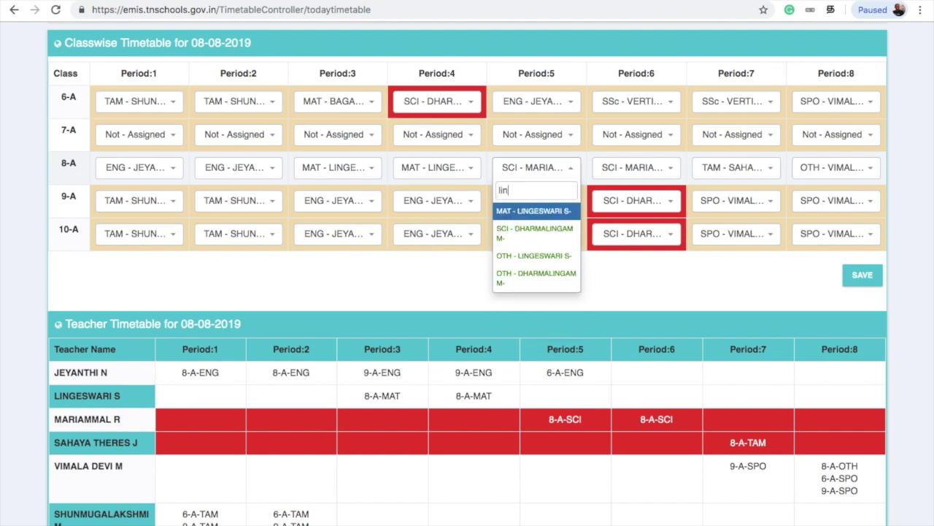
{"action": "type", "text": "g"}
{"action": "left_click", "coordinate": [551, 211]}
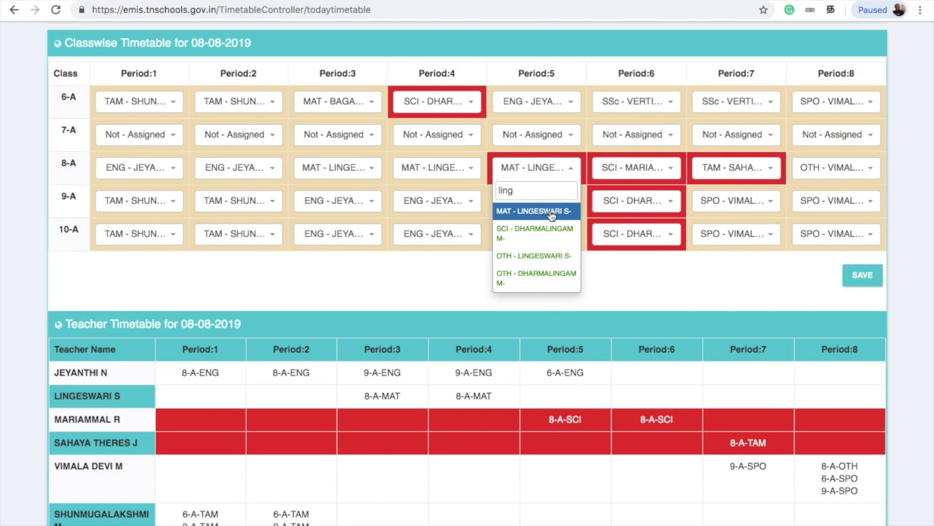
- Check which teachers are free in period 6 and reassign class 8-A's period 6 to the free Sports (SPO) teacher
{"action": "scroll", "coordinate": [508, 336], "scroll_direction": "down", "scroll_amount": 3}
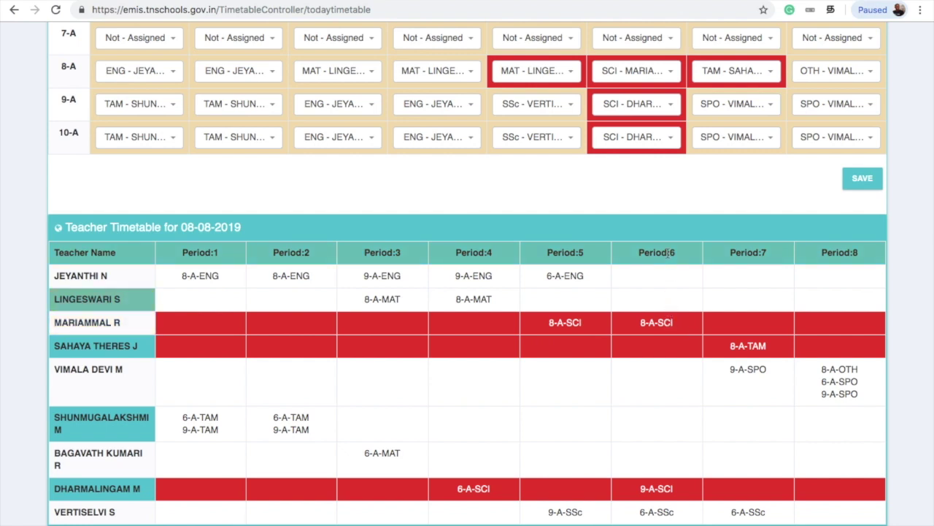
{"action": "scroll", "coordinate": [667, 252], "scroll_direction": "up", "scroll_amount": 2}
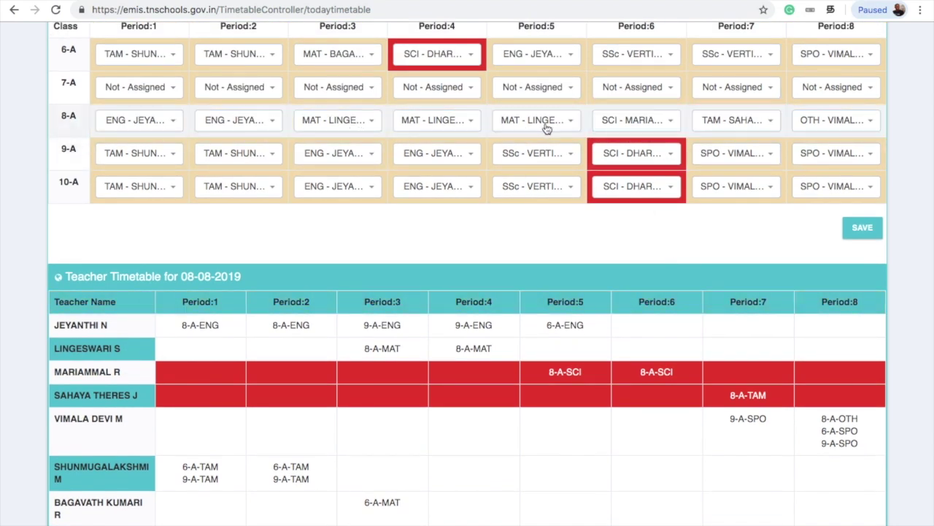
{"action": "scroll", "coordinate": [642, 395], "scroll_direction": "down", "scroll_amount": 2}
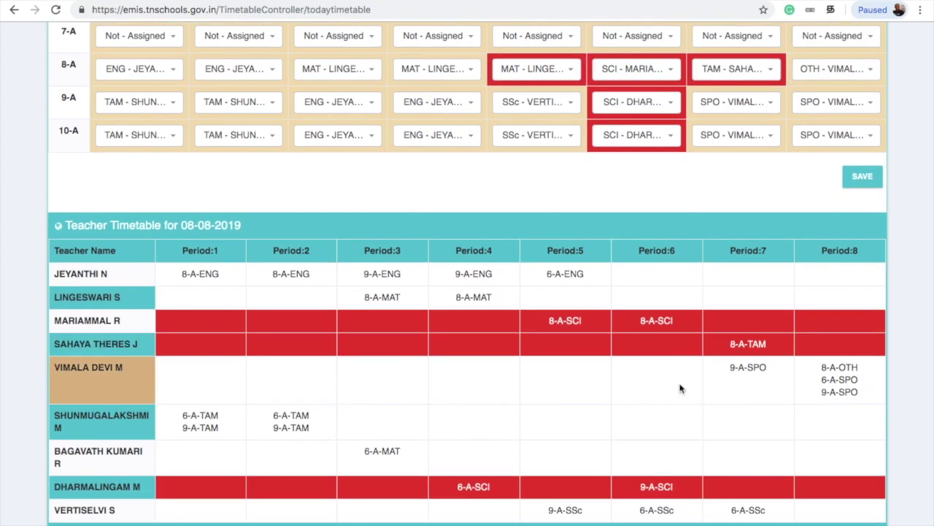
{"action": "scroll", "coordinate": [680, 389], "scroll_direction": "up", "scroll_amount": 3}
{"action": "left_click", "coordinate": [672, 150]}
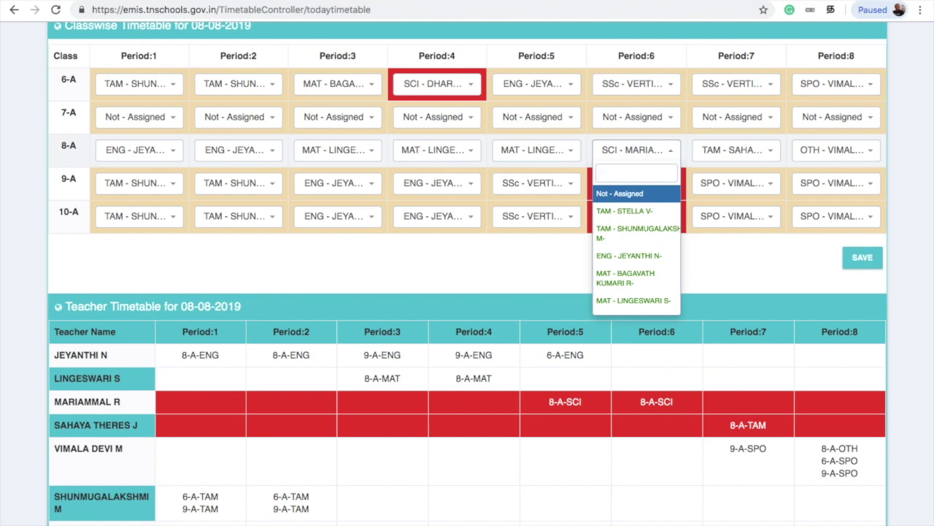
{"action": "type", "text": "vim"}
{"action": "left_click", "coordinate": [643, 194]}
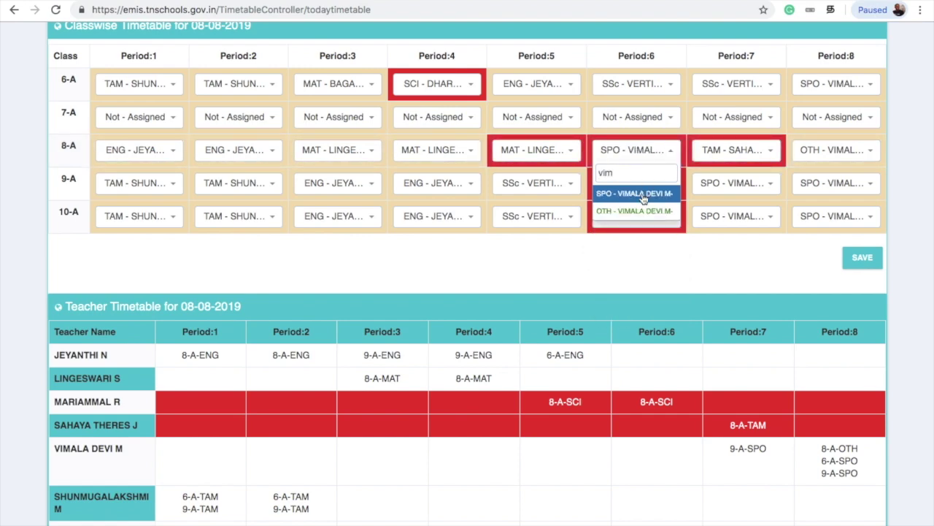
- Review the substitute assignments for class 8-A and save today's class-wise timetable
{"action": "left_click", "coordinate": [551, 263]}
{"action": "scroll", "coordinate": [551, 263], "scroll_direction": "down", "scroll_amount": 5}
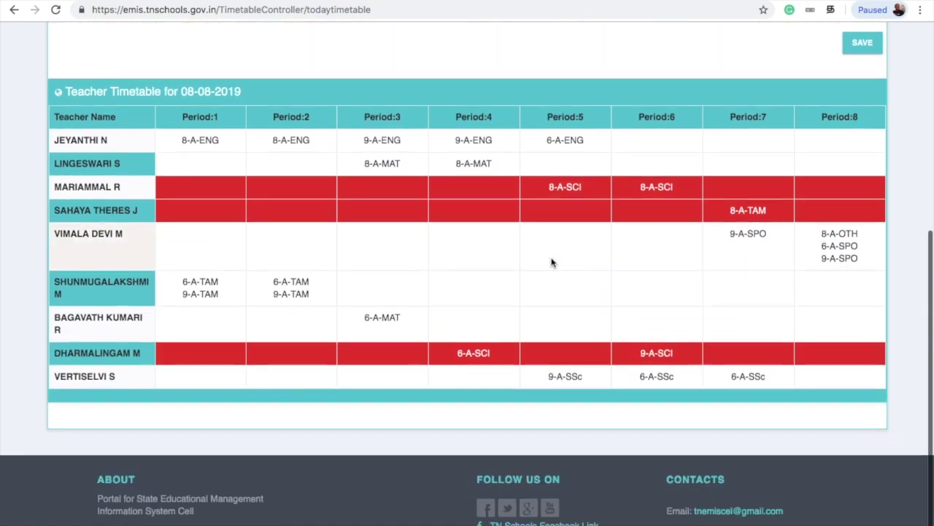
{"action": "scroll", "coordinate": [551, 263], "scroll_direction": "up", "scroll_amount": 3}
{"action": "left_click", "coordinate": [619, 265]}
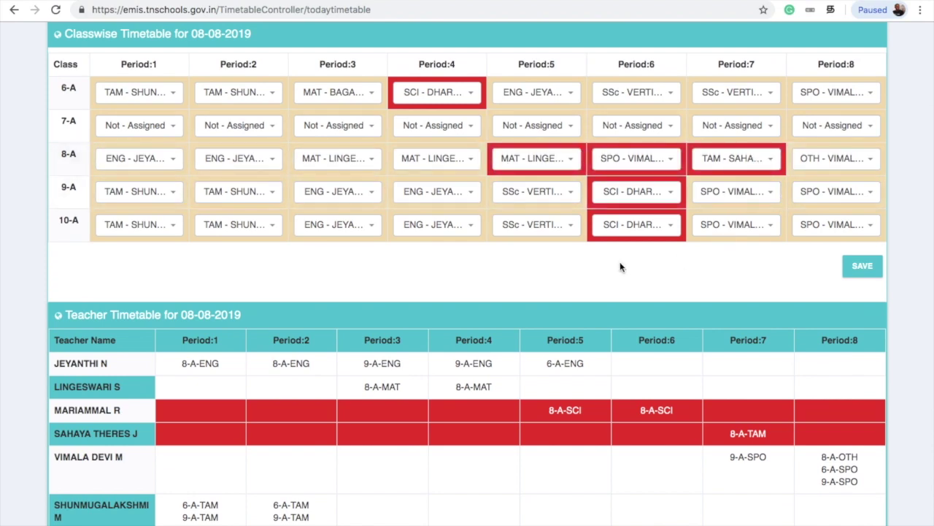
{"action": "left_click", "coordinate": [862, 278]}
{"action": "left_click", "coordinate": [457, 354]}
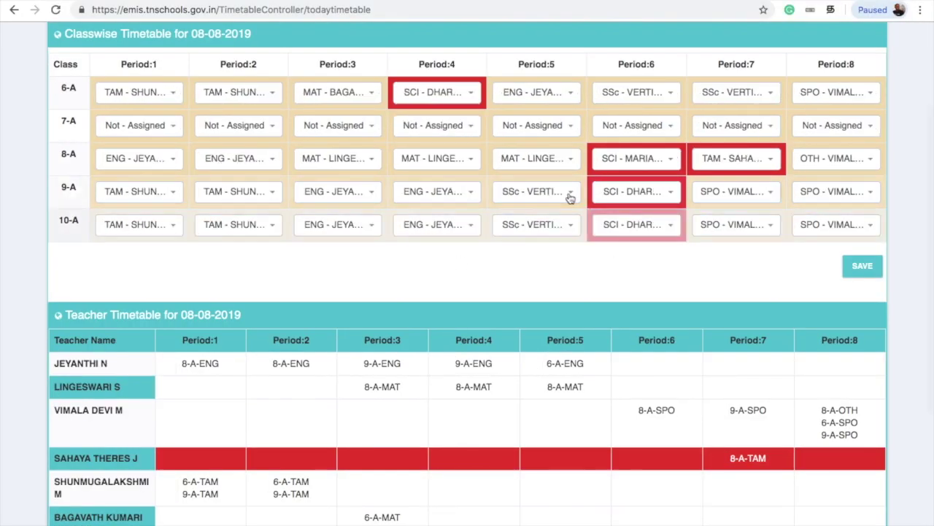
- Examine the substitutes' periods in today's Teacher Timetable and compare them with the periods highlighted in red in the class-wise timetable
{"action": "scroll", "coordinate": [570, 197], "scroll_direction": "down", "scroll_amount": 3}
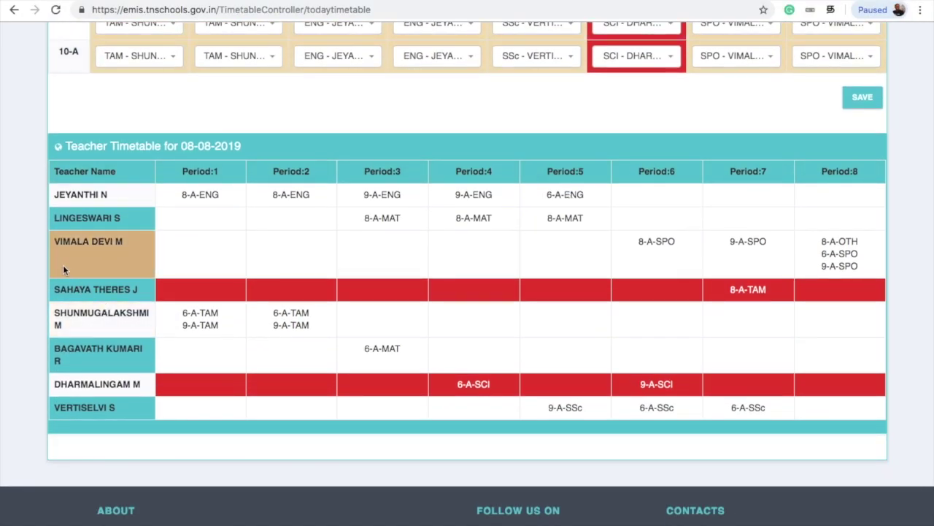
{"action": "scroll", "coordinate": [625, 154], "scroll_direction": "up", "scroll_amount": 2}
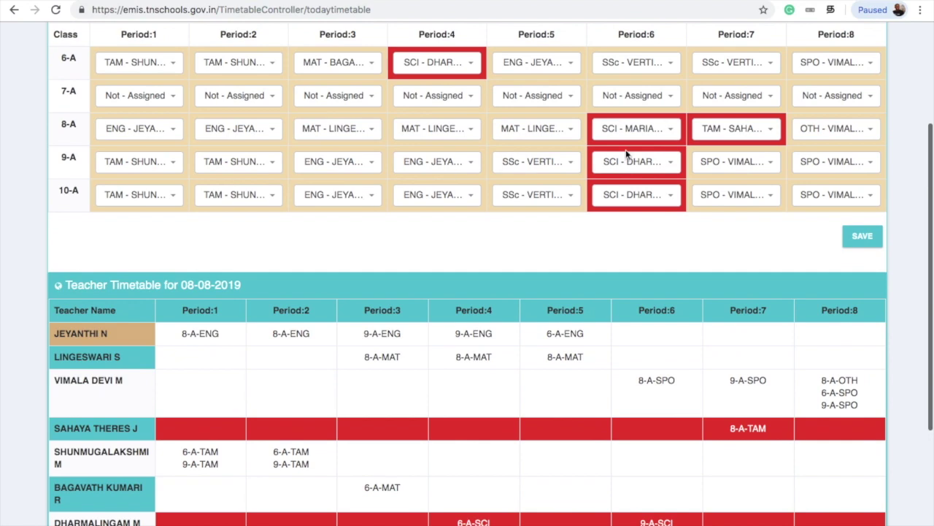
{"action": "scroll", "coordinate": [509, 248], "scroll_direction": "down", "scroll_amount": 2}
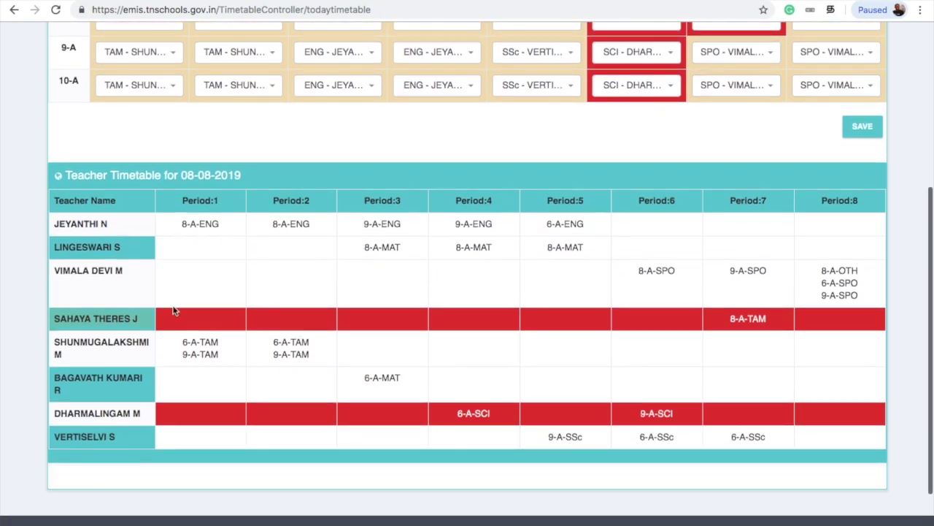
{"action": "scroll", "coordinate": [737, 240], "scroll_direction": "up", "scroll_amount": 2}
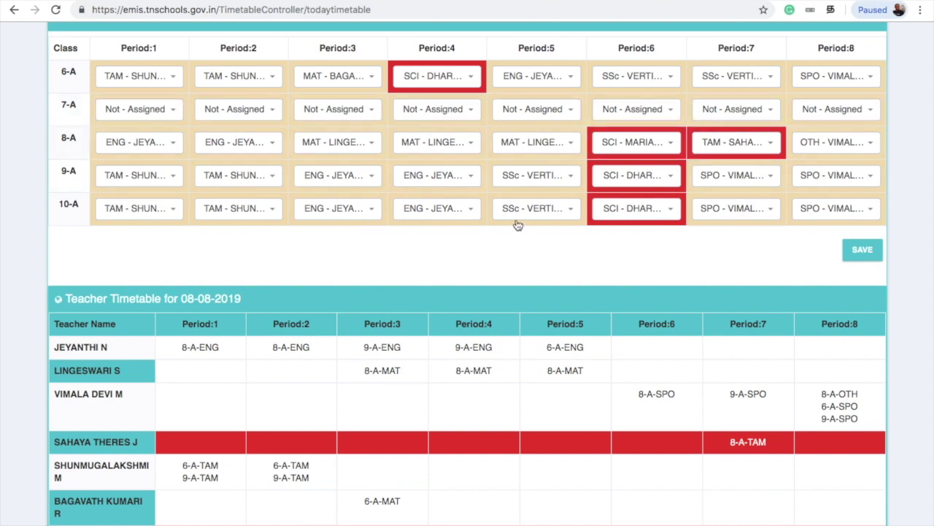
{"action": "scroll", "coordinate": [517, 225], "scroll_direction": "down", "scroll_amount": 1}
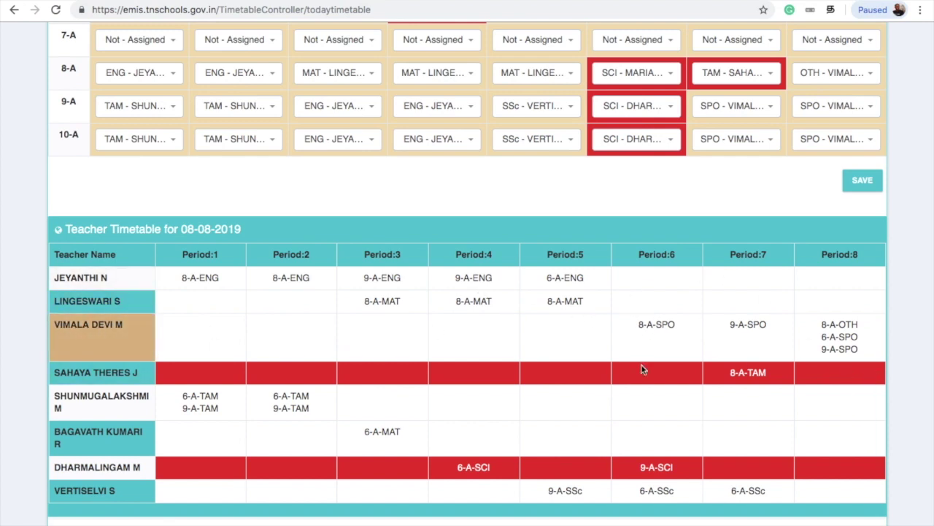
{"action": "scroll", "coordinate": [641, 369], "scroll_direction": "up", "scroll_amount": 1}
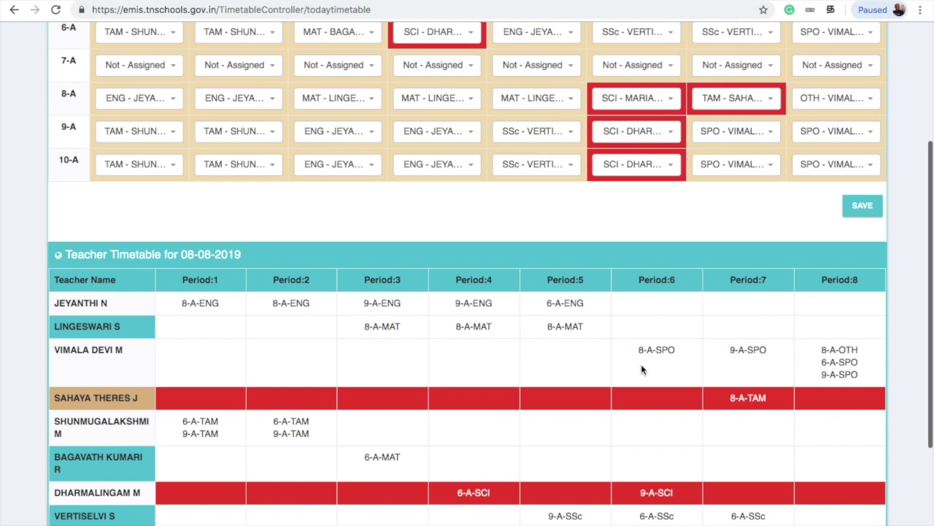
{"action": "scroll", "coordinate": [641, 368], "scroll_direction": "up", "scroll_amount": 1}
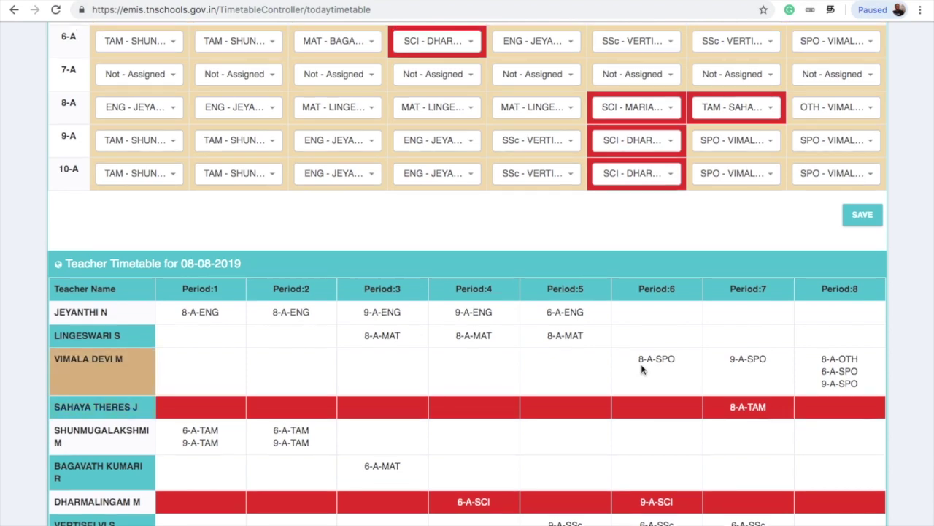
{"action": "scroll", "coordinate": [641, 369], "scroll_direction": "up", "scroll_amount": 3}
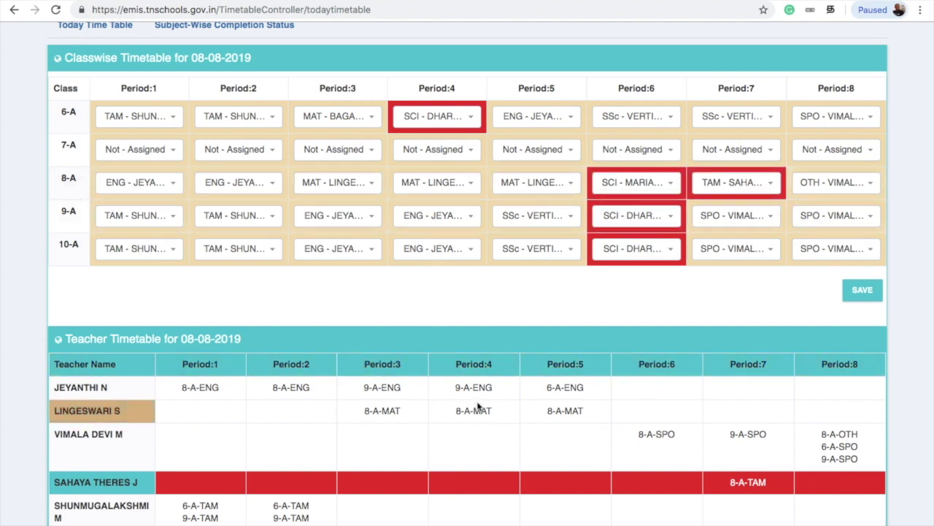
{"action": "scroll", "coordinate": [539, 393], "scroll_direction": "down", "scroll_amount": 2}
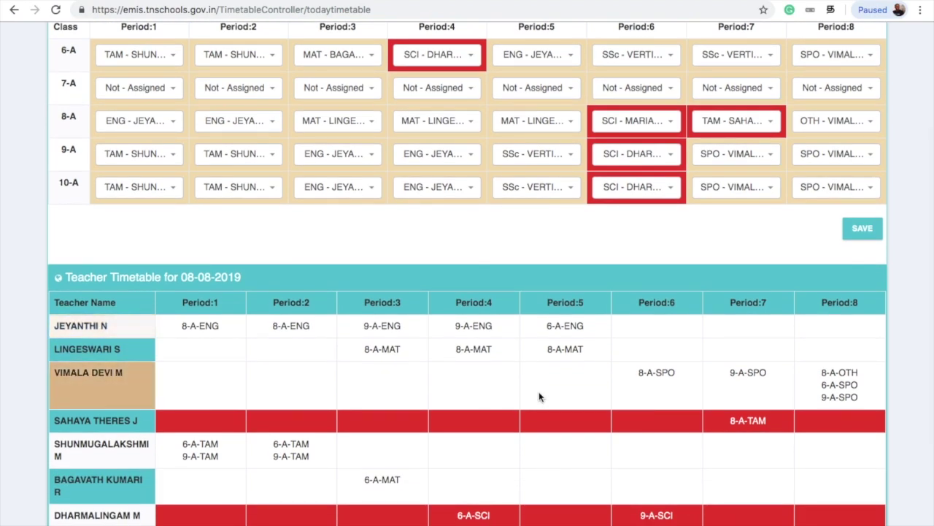
{"action": "scroll", "coordinate": [540, 395], "scroll_direction": "down", "scroll_amount": 1}
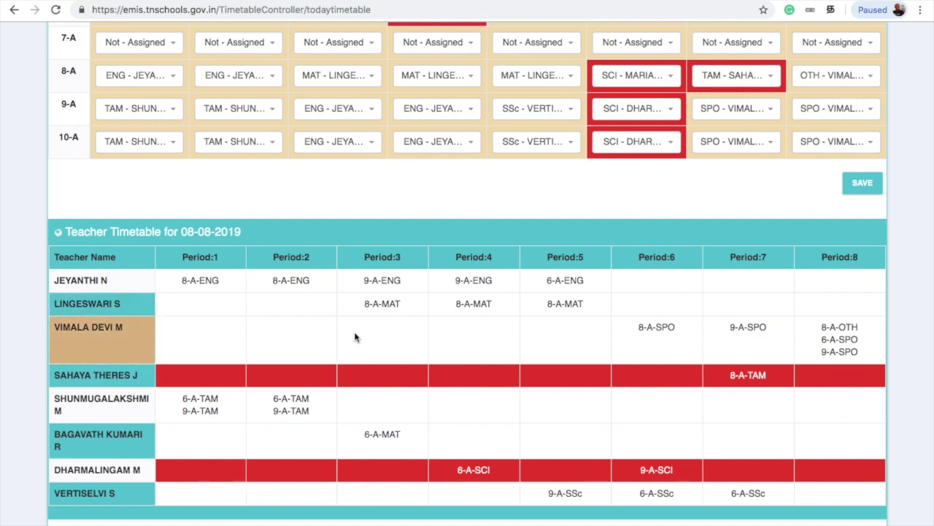
{"action": "scroll", "coordinate": [355, 336], "scroll_direction": "up", "scroll_amount": 2}
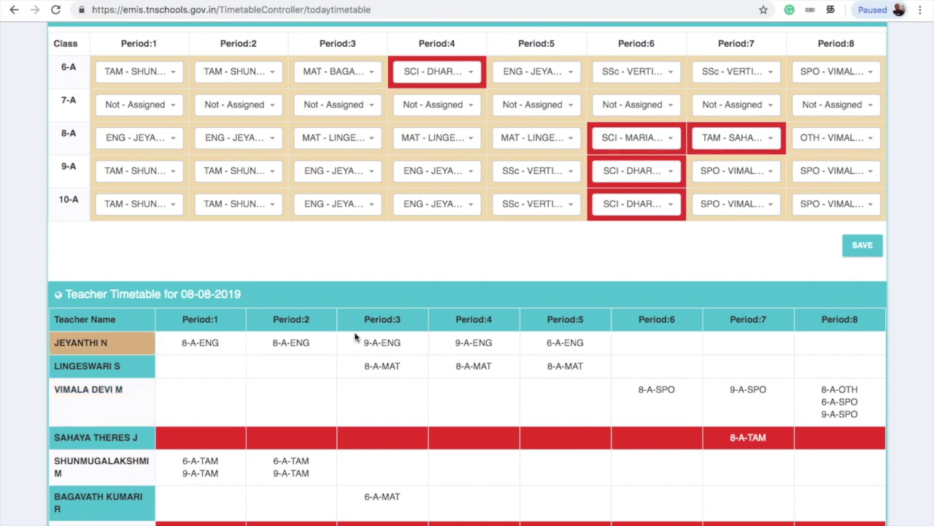
{"action": "scroll", "coordinate": [355, 336], "scroll_direction": "up", "scroll_amount": 1}
{"action": "scroll", "coordinate": [355, 336], "scroll_direction": "down", "scroll_amount": 1}
{"action": "scroll", "coordinate": [292, 358], "scroll_direction": "down", "scroll_amount": 1}
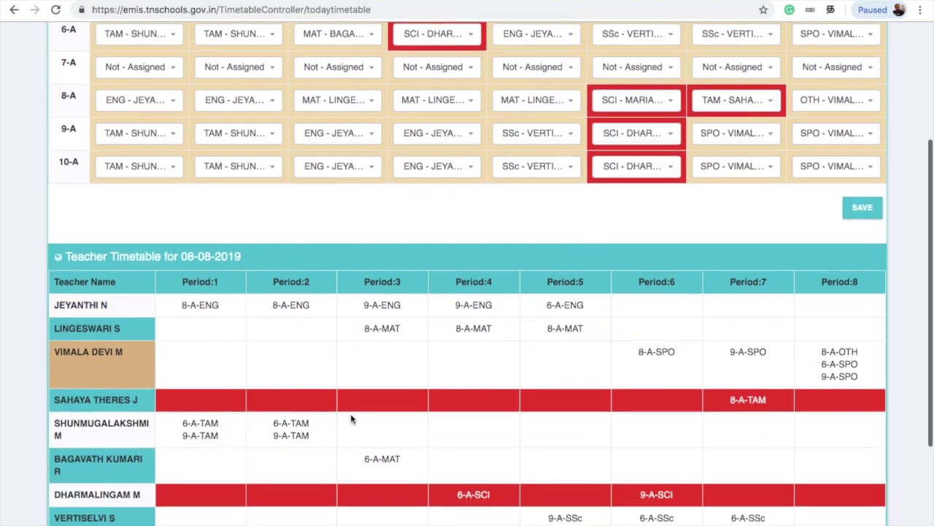
{"action": "scroll", "coordinate": [351, 419], "scroll_direction": "down", "scroll_amount": 1}
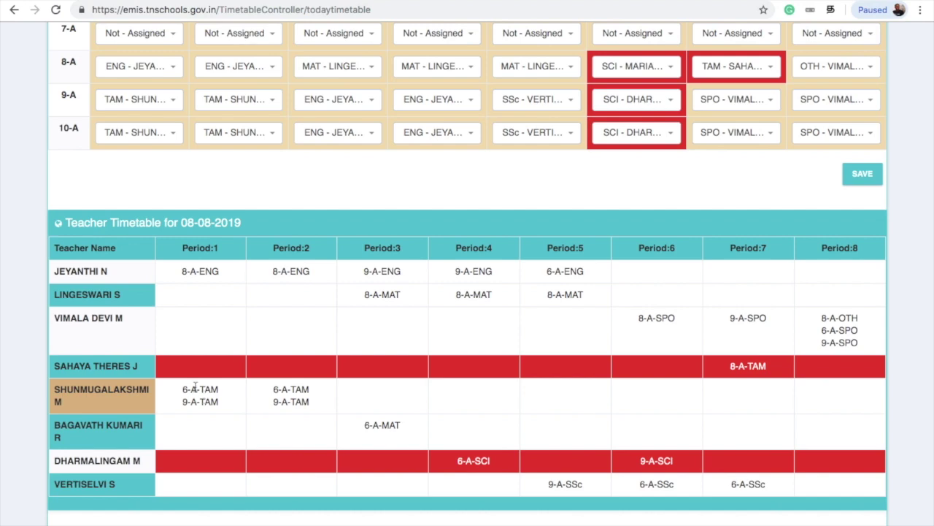
{"action": "scroll", "coordinate": [195, 384], "scroll_direction": "up", "scroll_amount": 6}
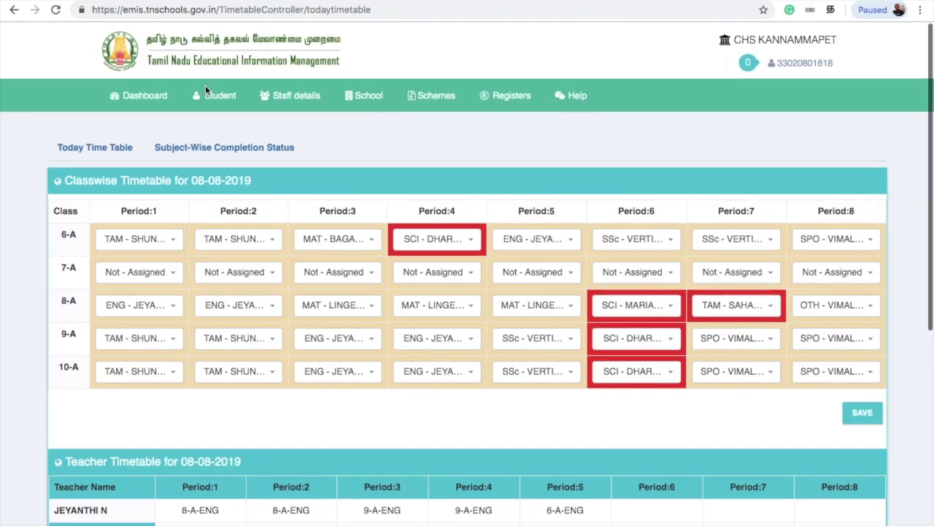
{"action": "scroll", "coordinate": [250, 494], "scroll_direction": "down", "scroll_amount": 5}
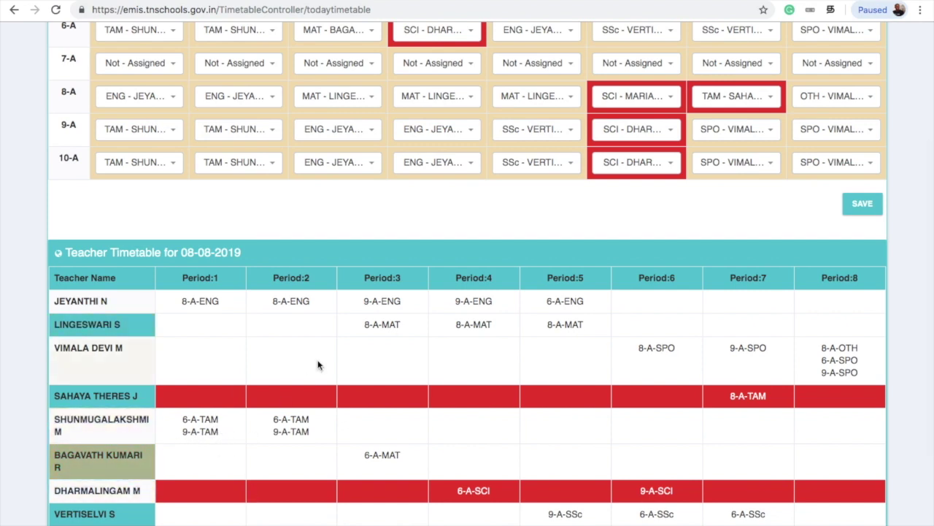
{"action": "scroll", "coordinate": [215, 307], "scroll_direction": "up", "scroll_amount": 4}
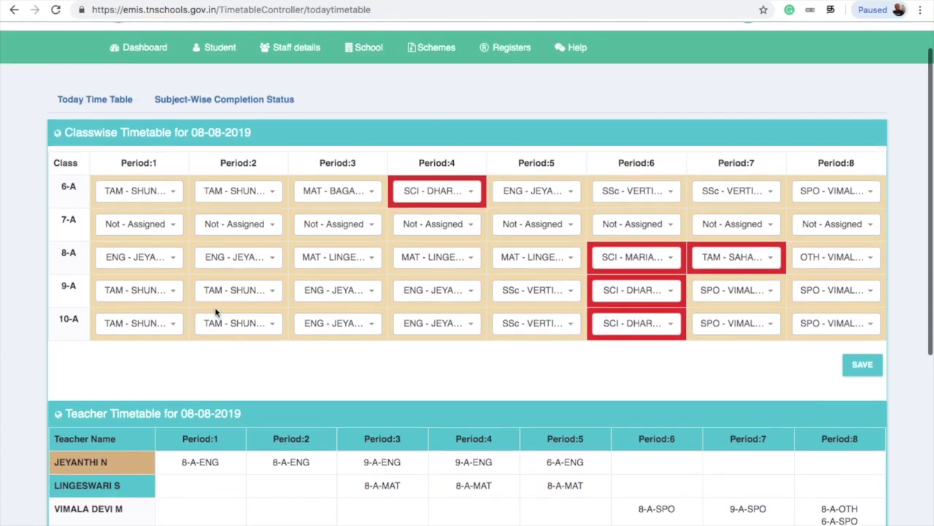
{"action": "scroll", "coordinate": [216, 313], "scroll_direction": "down", "scroll_amount": 3}
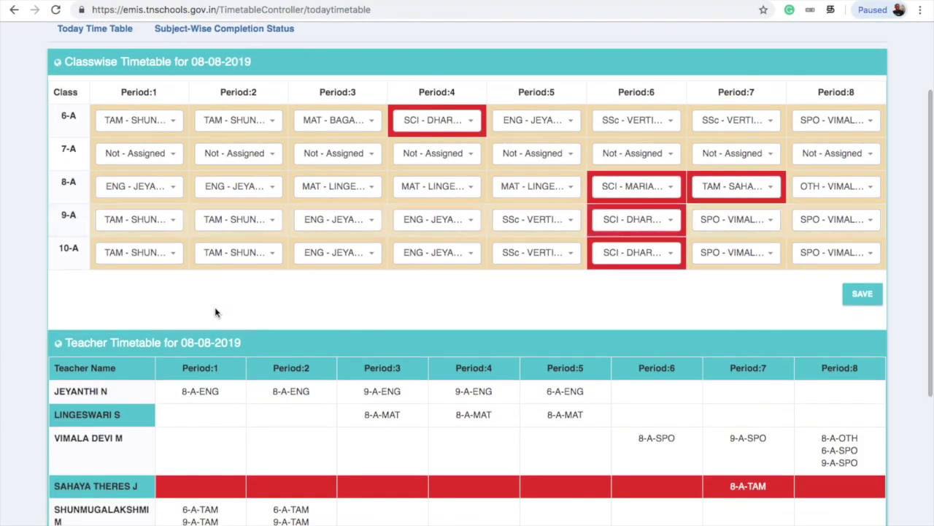
{"action": "scroll", "coordinate": [215, 312], "scroll_direction": "down", "scroll_amount": 2}
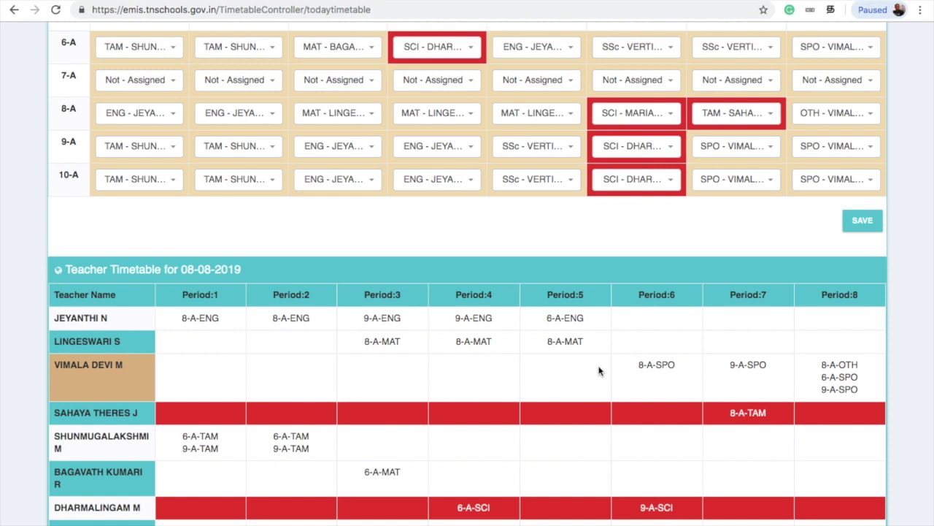
{"action": "scroll", "coordinate": [598, 370], "scroll_direction": "up", "scroll_amount": 1}
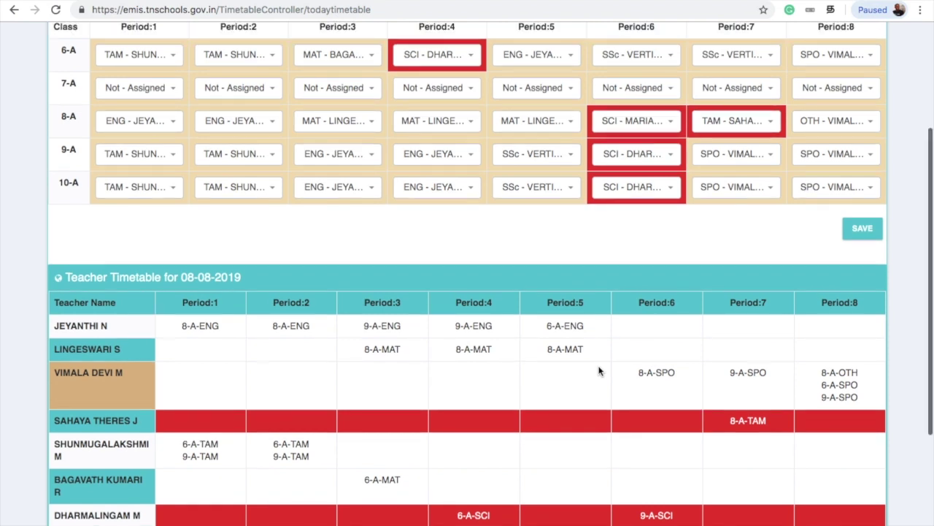
{"action": "scroll", "coordinate": [598, 371], "scroll_direction": "up", "scroll_amount": 2}
{"action": "scroll", "coordinate": [599, 370], "scroll_direction": "up", "scroll_amount": 4}
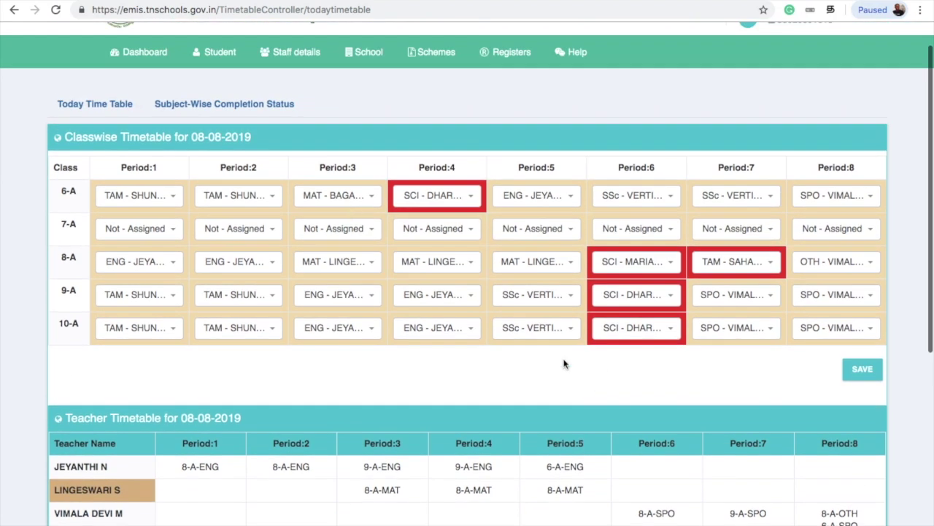
- View the Subject-Wise Completion Status report and look over each school teacher's planned, completed, scheduled and remaining periods
{"action": "left_click", "coordinate": [230, 108]}
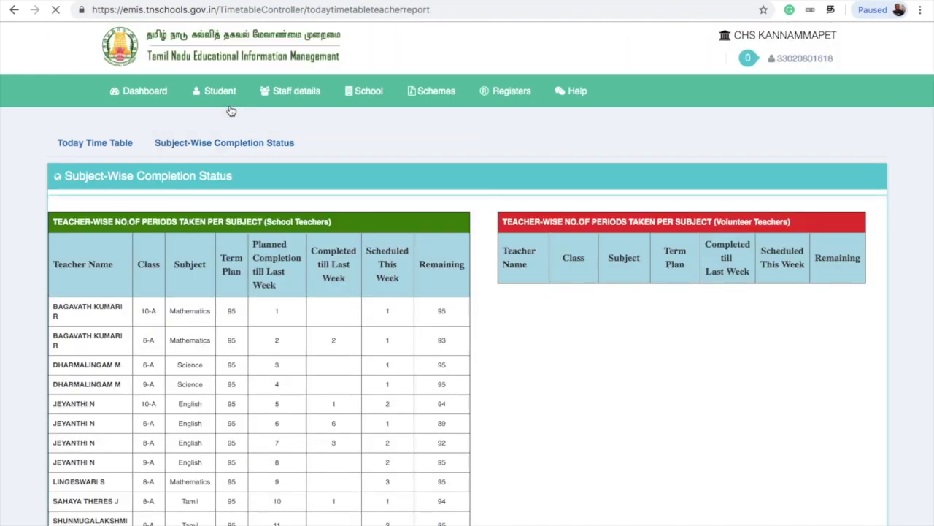
{"action": "scroll", "coordinate": [194, 396], "scroll_direction": "down", "scroll_amount": 1}
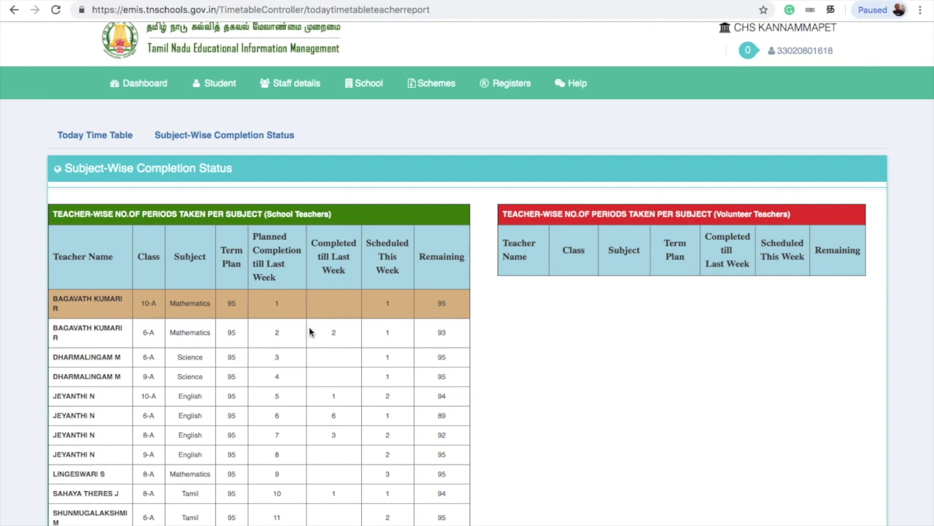
{"action": "scroll", "coordinate": [315, 354], "scroll_direction": "down", "scroll_amount": 3}
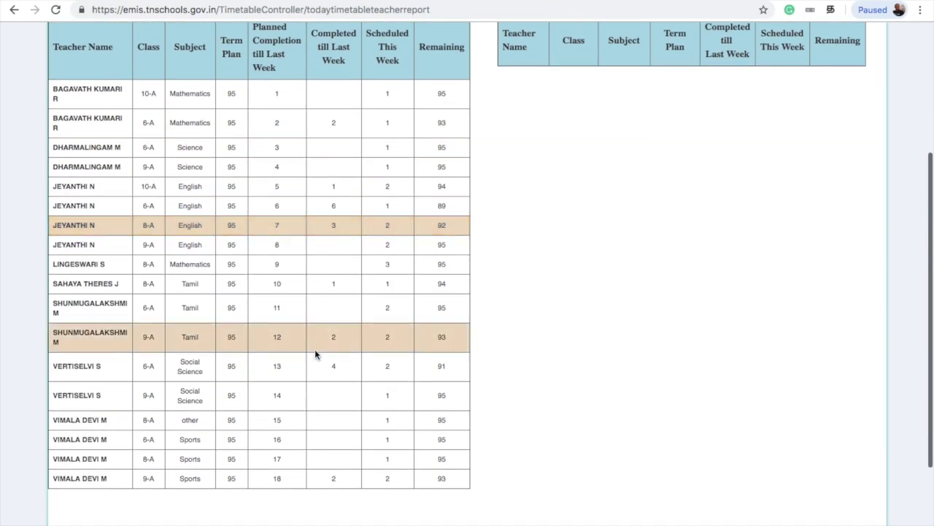
{"action": "scroll", "coordinate": [318, 251], "scroll_direction": "up", "scroll_amount": 2}
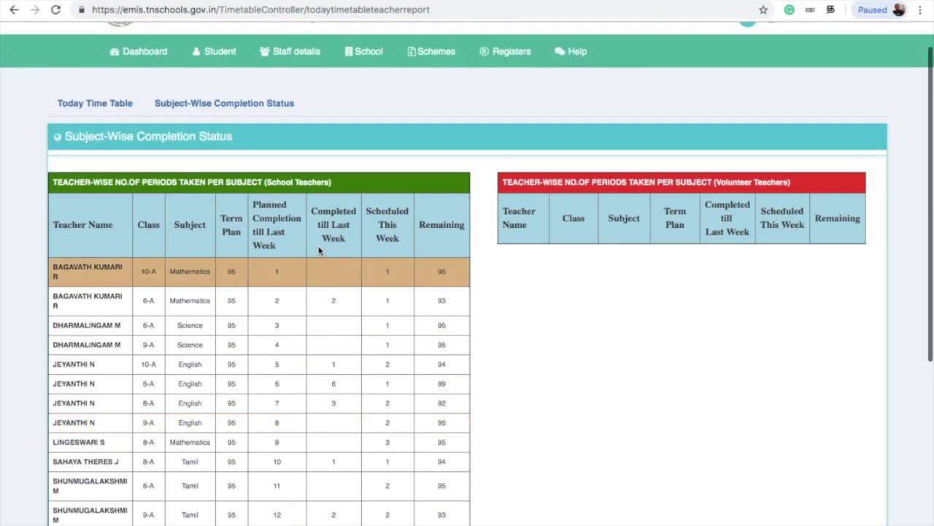
- Return to today's timetable and look over the periods assigned to classes 6-A to 10-A
{"action": "left_click", "coordinate": [104, 107]}
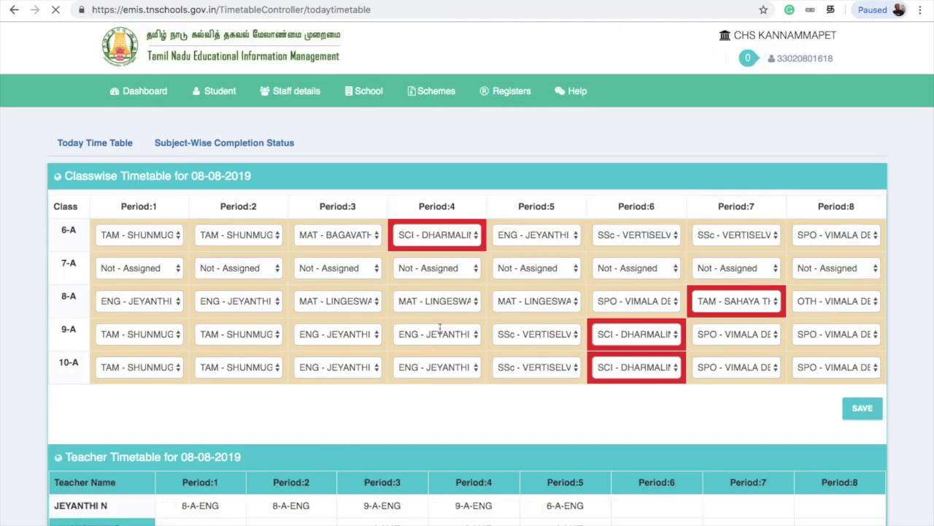
{"action": "scroll", "coordinate": [440, 327], "scroll_direction": "down", "scroll_amount": 1}
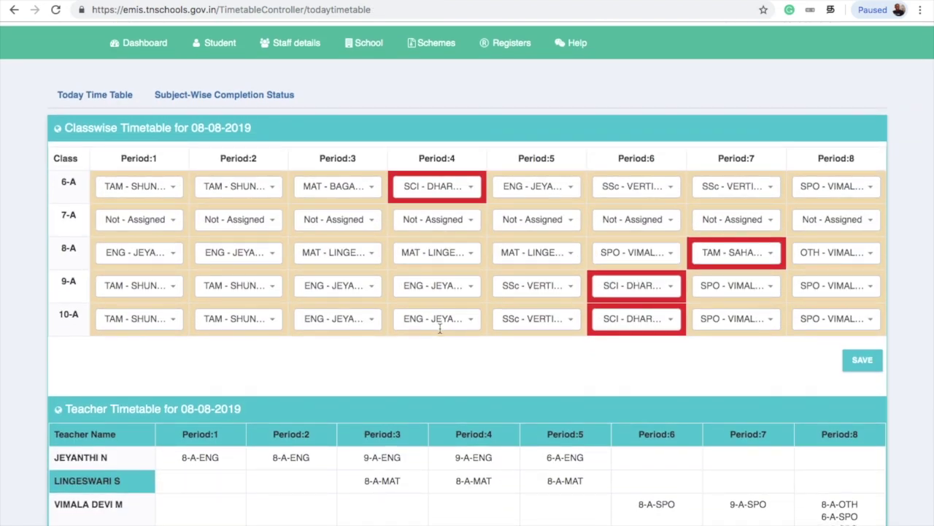
{"action": "scroll", "coordinate": [440, 327], "scroll_direction": "up", "scroll_amount": 1}
- Reopen today's timetable from the dashboard and compare the class-wise periods highlighted in red with the absent teachers' rows in the Teacher Timetable
{"action": "left_click", "coordinate": [133, 80]}
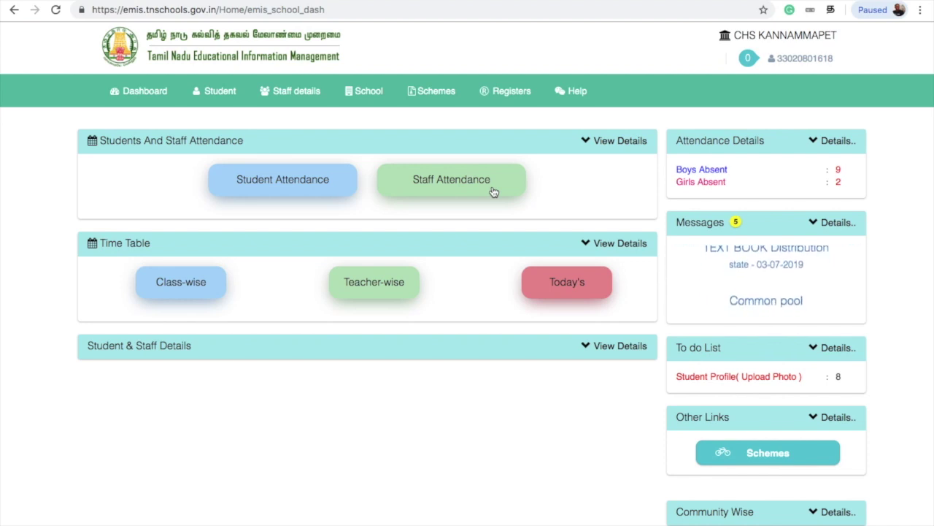
{"action": "left_click", "coordinate": [549, 289]}
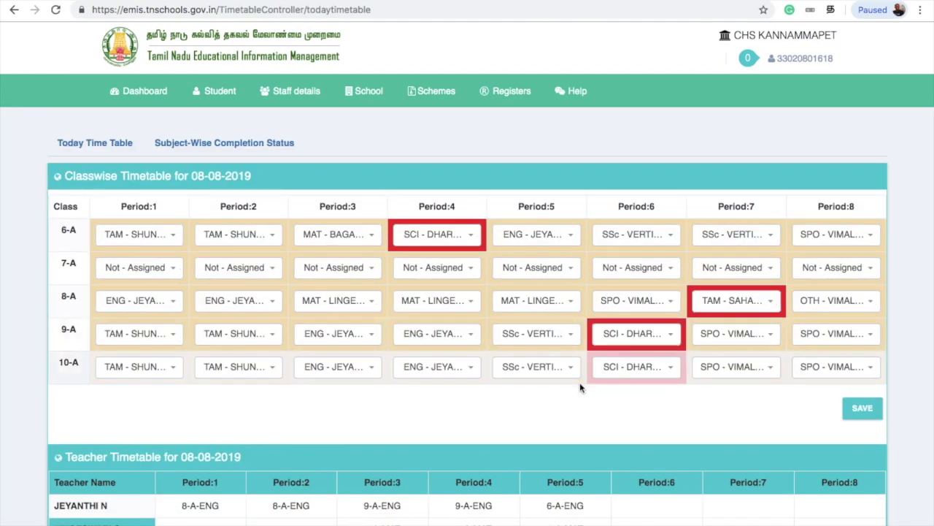
{"action": "scroll", "coordinate": [580, 386], "scroll_direction": "down", "scroll_amount": 2}
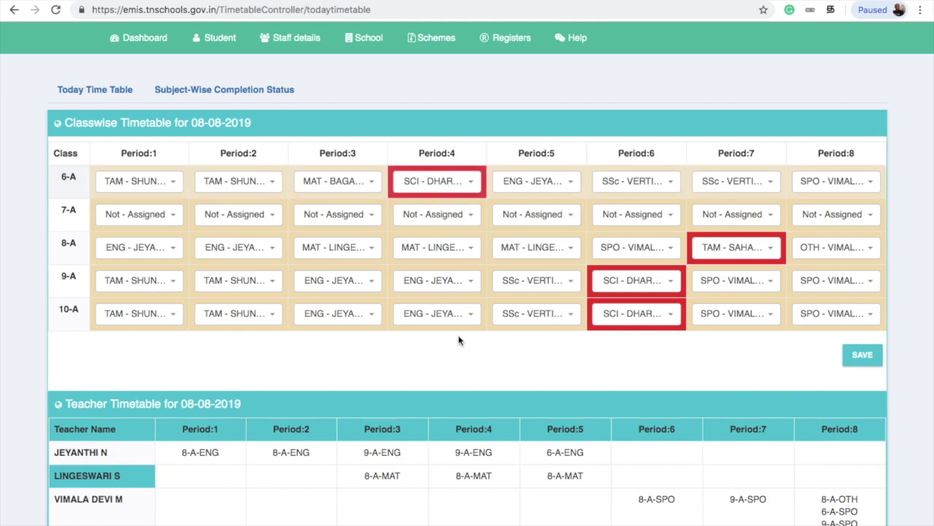
{"action": "scroll", "coordinate": [460, 339], "scroll_direction": "down", "scroll_amount": 5}
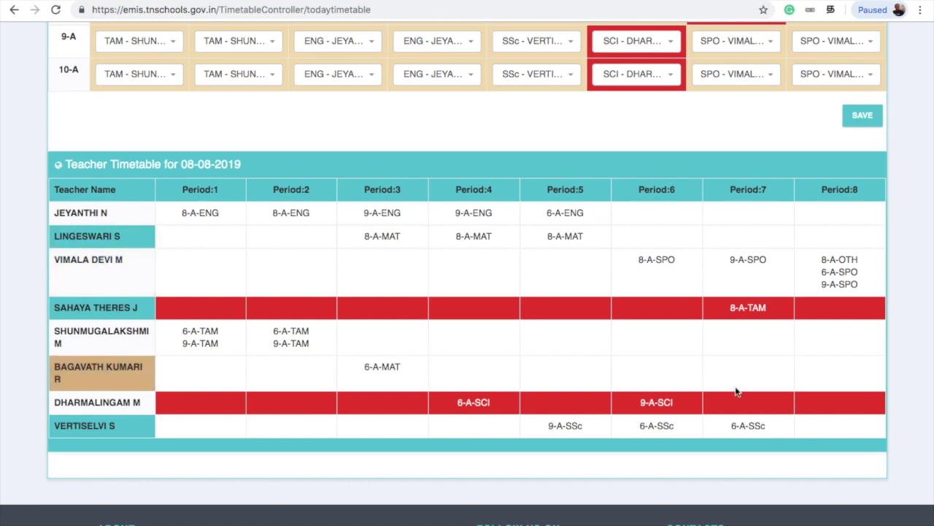
{"action": "scroll", "coordinate": [694, 307], "scroll_direction": "up", "scroll_amount": 1}
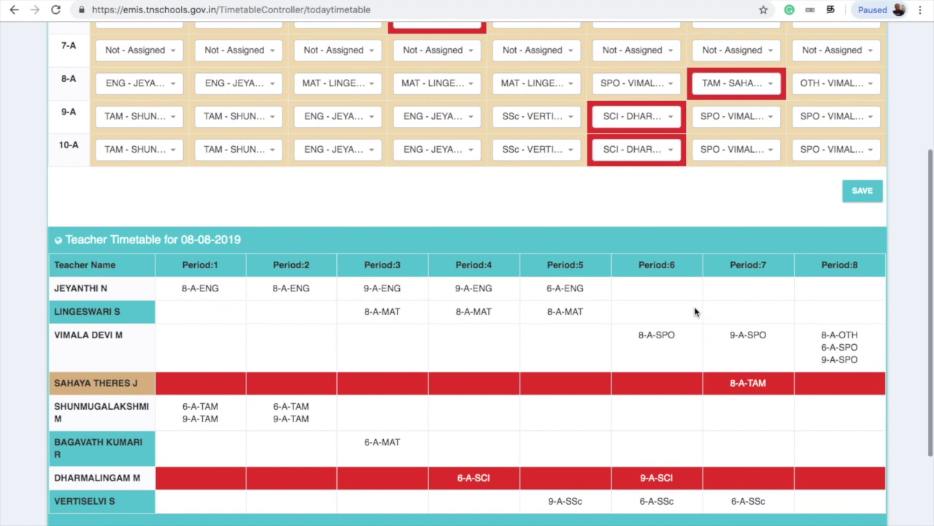
{"action": "scroll", "coordinate": [694, 311], "scroll_direction": "up", "scroll_amount": 3}
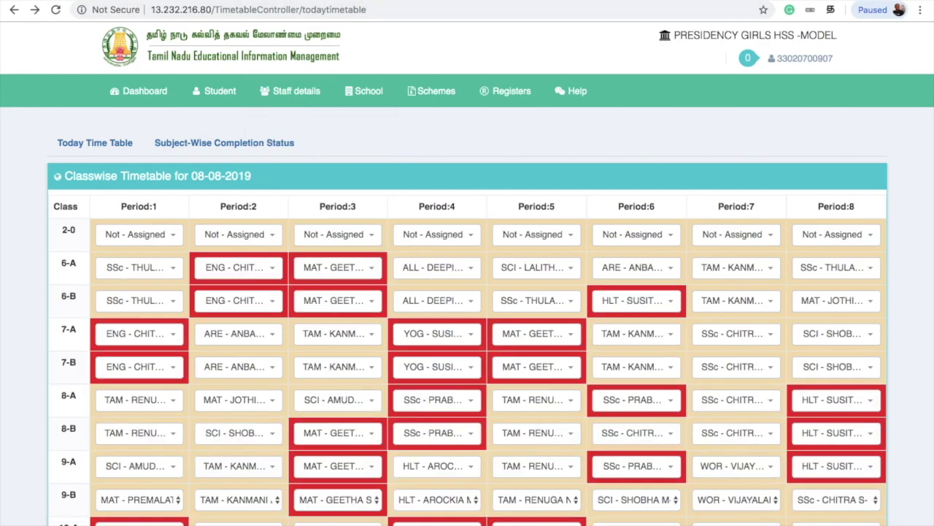
- Examine Presidency Girls HSS-Model's class-wise timetable for 08-08-2019 through class 12-H and open the print version of its Teacher Timetable
{"action": "scroll", "coordinate": [363, 347], "scroll_direction": "down", "scroll_amount": 5}
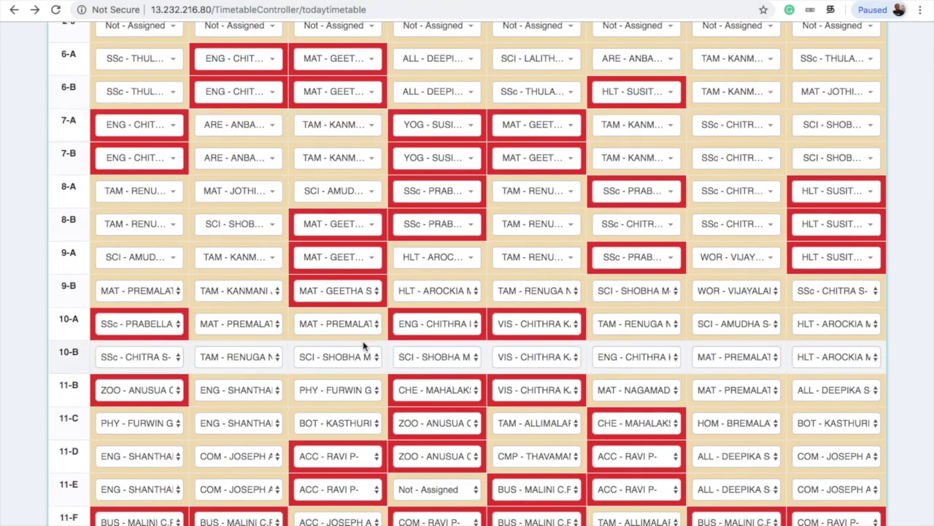
{"action": "scroll", "coordinate": [363, 346], "scroll_direction": "down", "scroll_amount": 1}
{"action": "scroll", "coordinate": [362, 346], "scroll_direction": "down", "scroll_amount": 7}
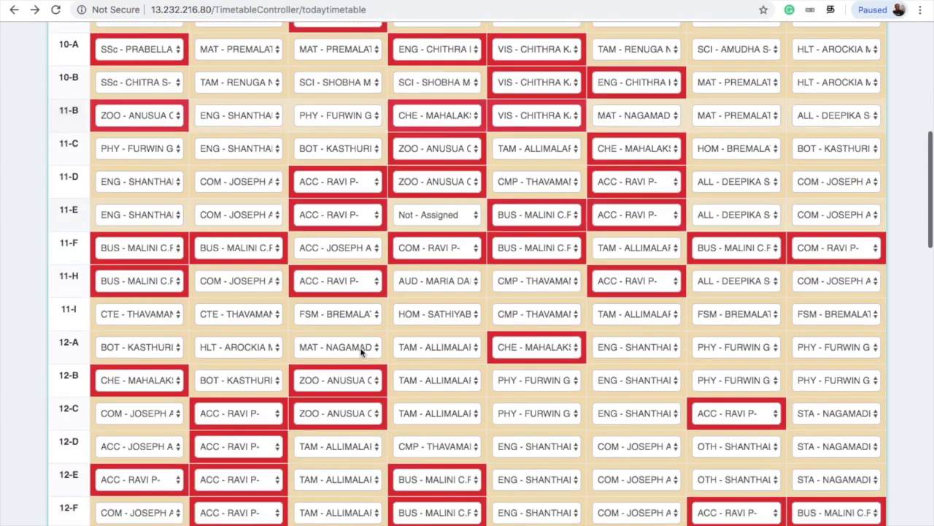
{"action": "scroll", "coordinate": [360, 347], "scroll_direction": "down", "scroll_amount": 6}
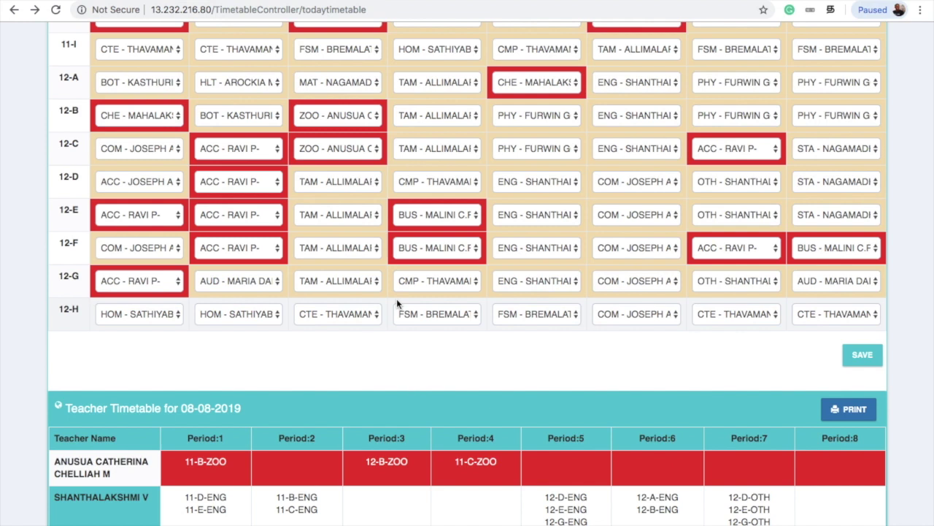
{"action": "scroll", "coordinate": [397, 304], "scroll_direction": "down", "scroll_amount": 6}
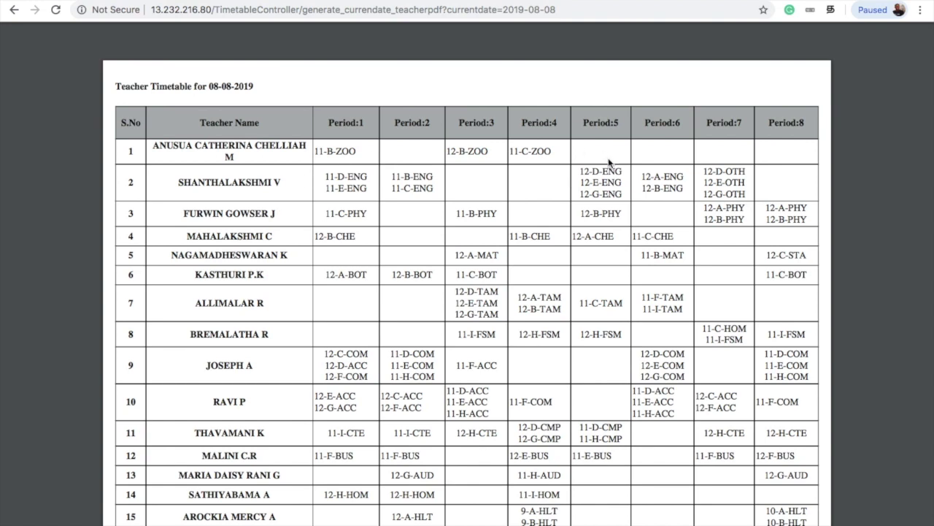
- Read through every teacher's periods in the printable Teacher Timetable for 08-08-2019, and go back to that school's timetable page
{"action": "scroll", "coordinate": [609, 328], "scroll_direction": "down", "scroll_amount": 5}
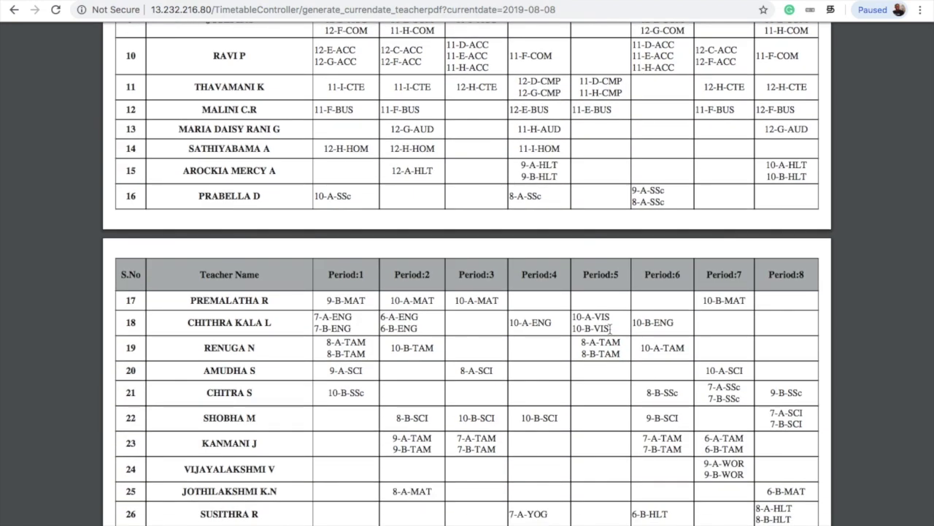
{"action": "scroll", "coordinate": [610, 328], "scroll_direction": "down", "scroll_amount": 3}
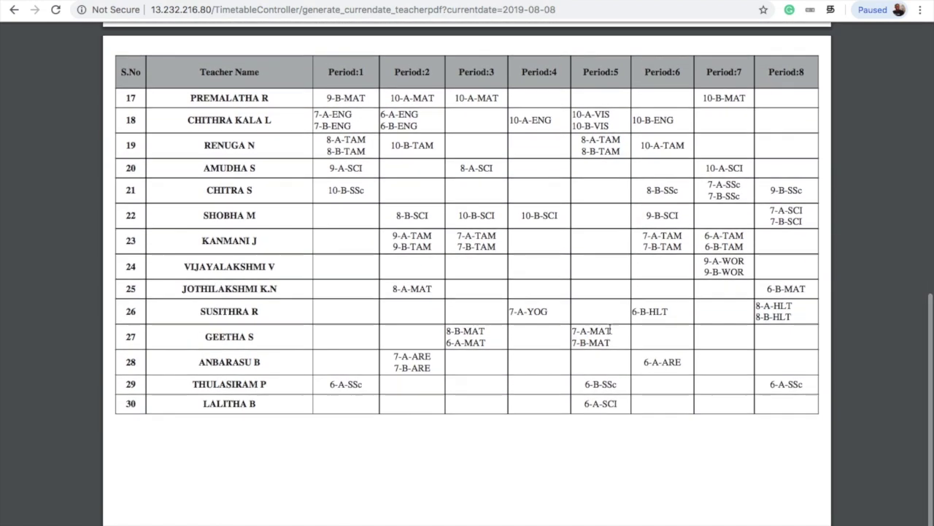
{"action": "scroll", "coordinate": [610, 329], "scroll_direction": "up", "scroll_amount": 10}
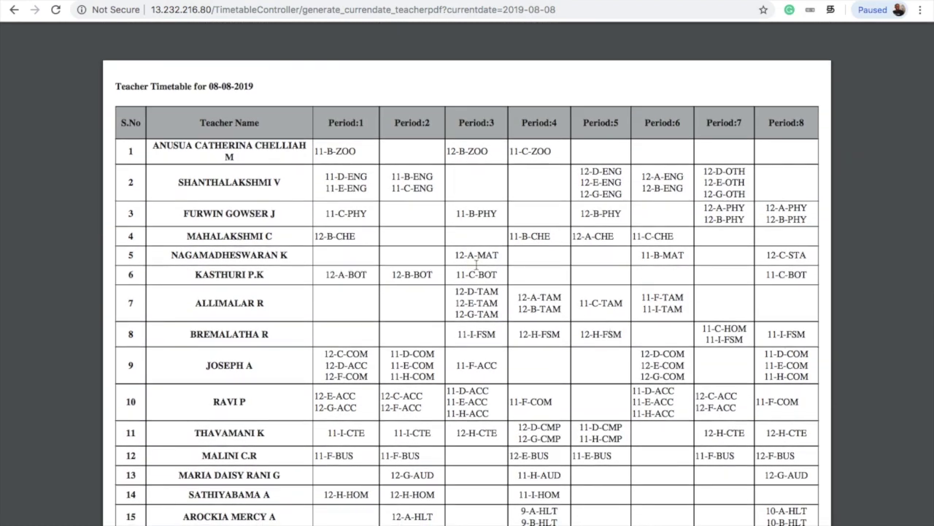
{"action": "scroll", "coordinate": [240, 176], "scroll_direction": "left", "scroll_amount": 5}
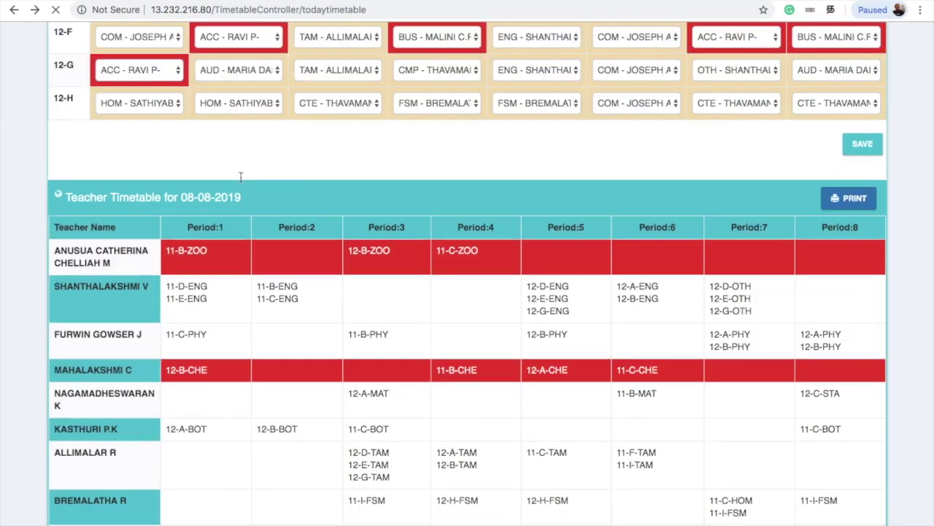
{"action": "scroll", "coordinate": [467, 274], "scroll_direction": "up", "scroll_amount": 5}
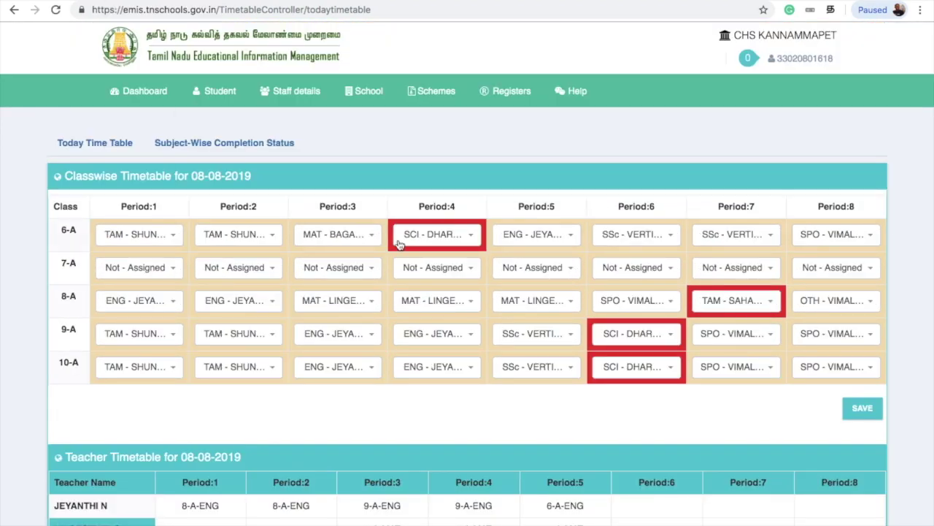
- Look over CHS Kannammapet's timetable for today, return to the dashboard and show the School options
{"action": "scroll", "coordinate": [399, 243], "scroll_direction": "down", "scroll_amount": 2}
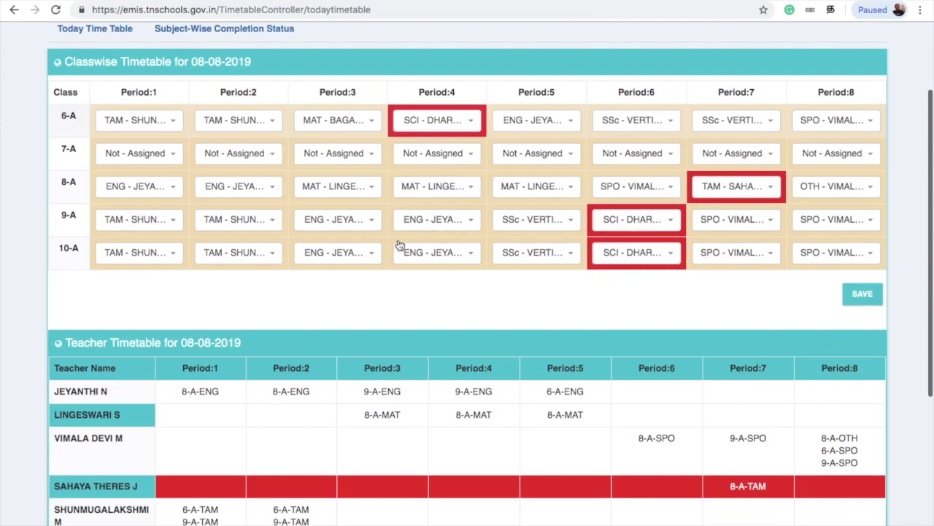
{"action": "scroll", "coordinate": [398, 244], "scroll_direction": "up", "scroll_amount": 1}
{"action": "scroll", "coordinate": [399, 244], "scroll_direction": "up", "scroll_amount": 2}
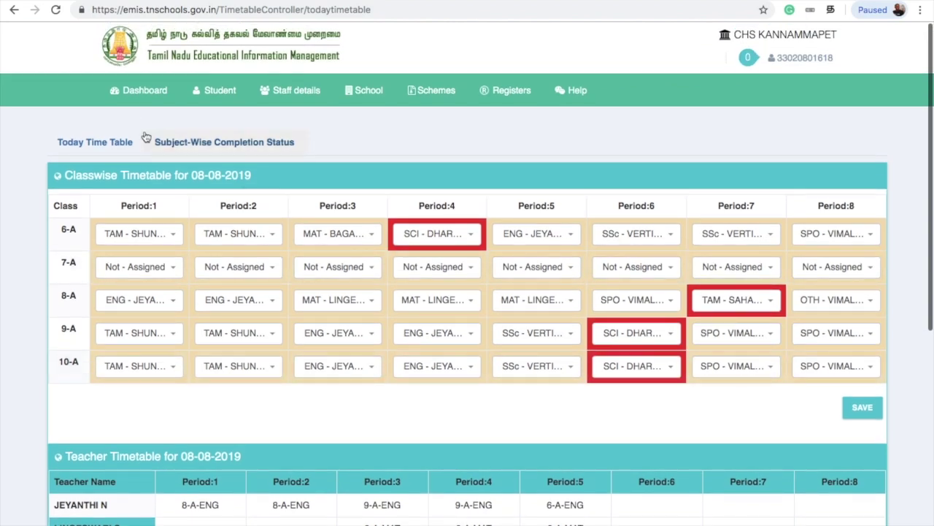
{"action": "left_click", "coordinate": [143, 105]}
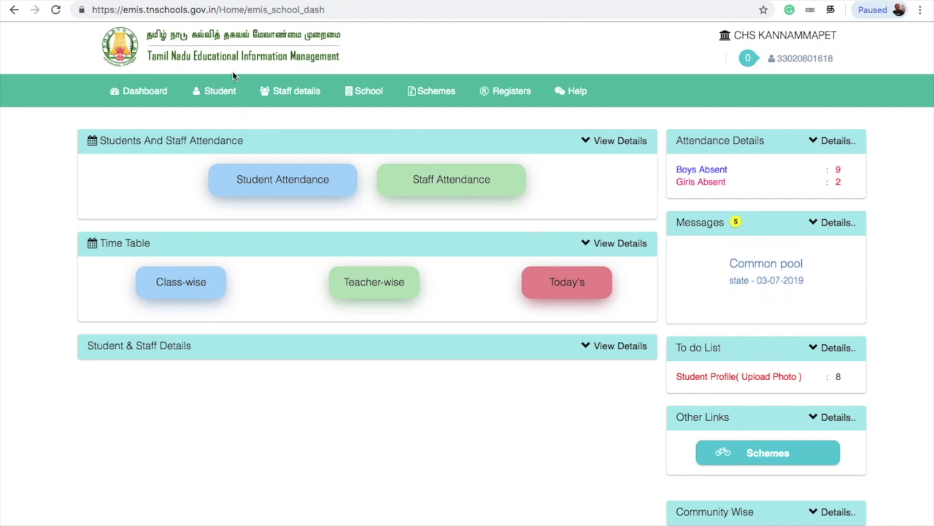
{"action": "mouse_move", "coordinate": [335, 89]}
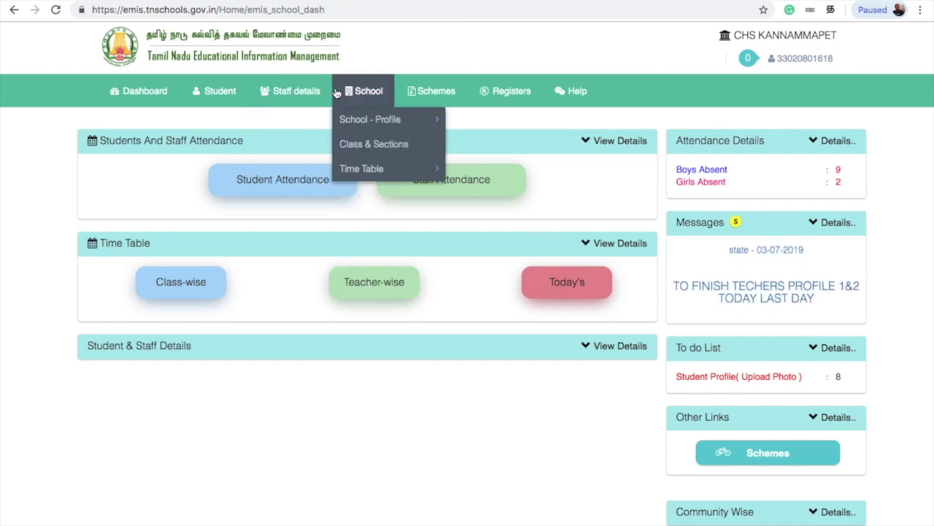